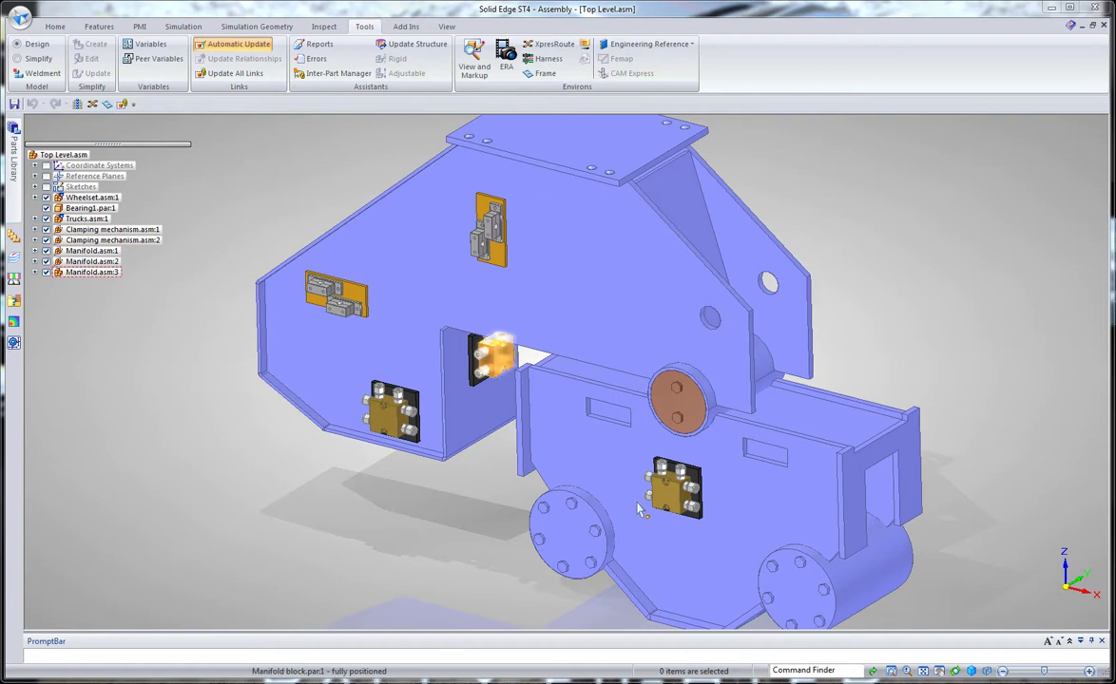
- Select the horizontal clamping mechanism's base plate and place the steering wheel origin at the centre of the lower clamp's hole
scroll(344, 515, "down", 1)
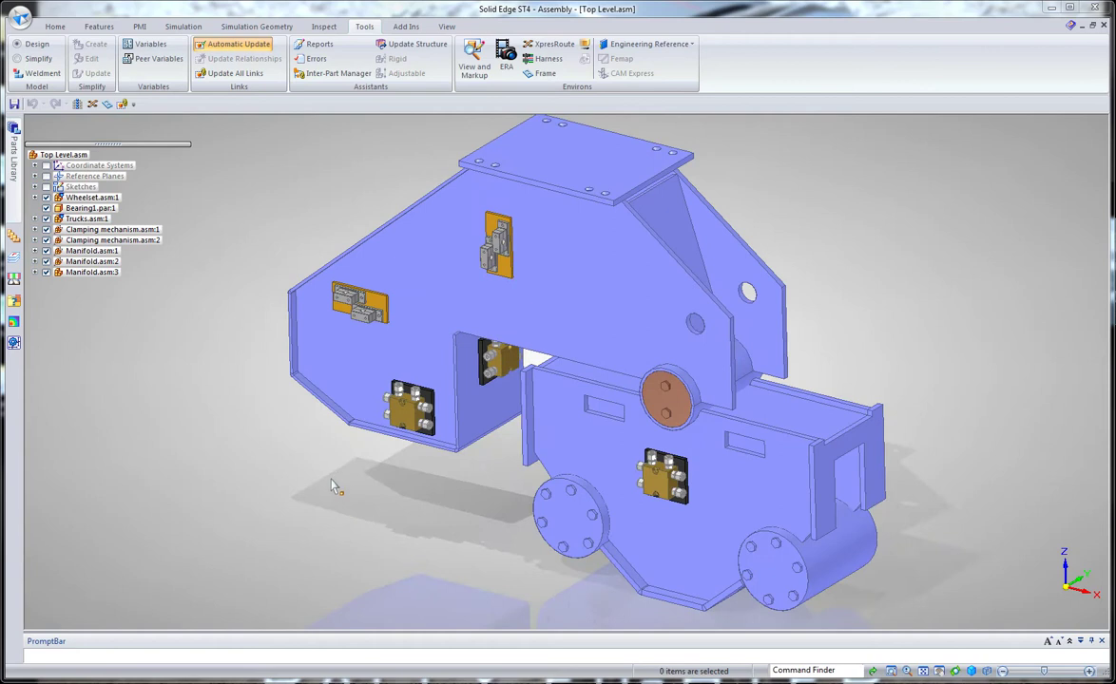
left_click(54, 27)
scroll(259, 252, "up", 5)
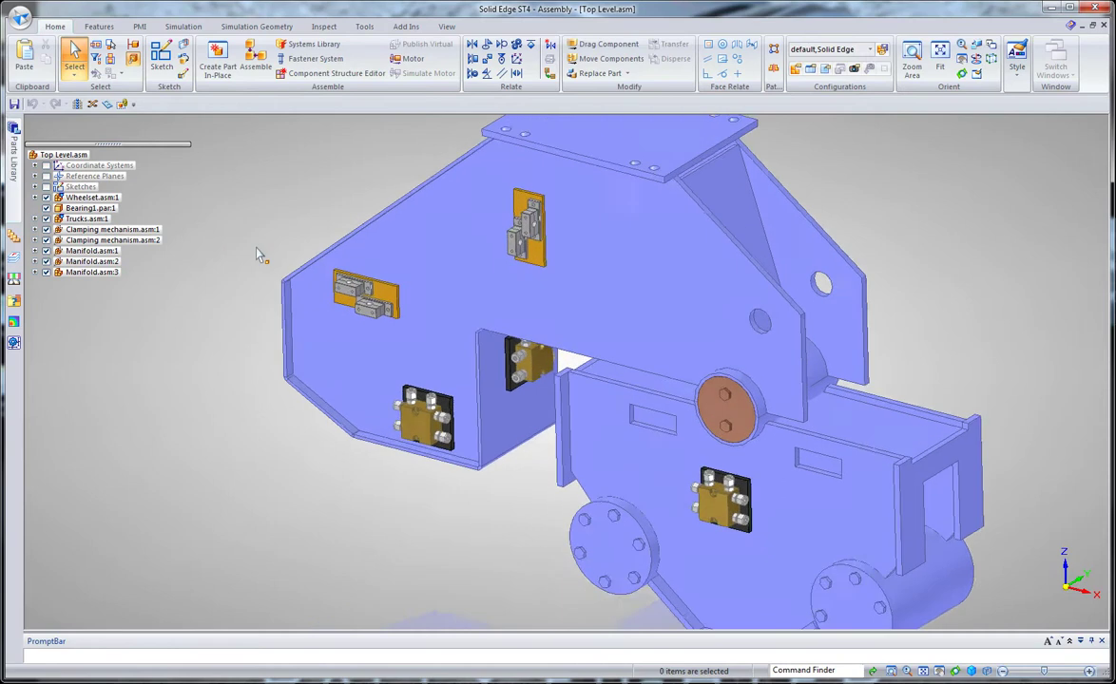
scroll(441, 422, "up", 3)
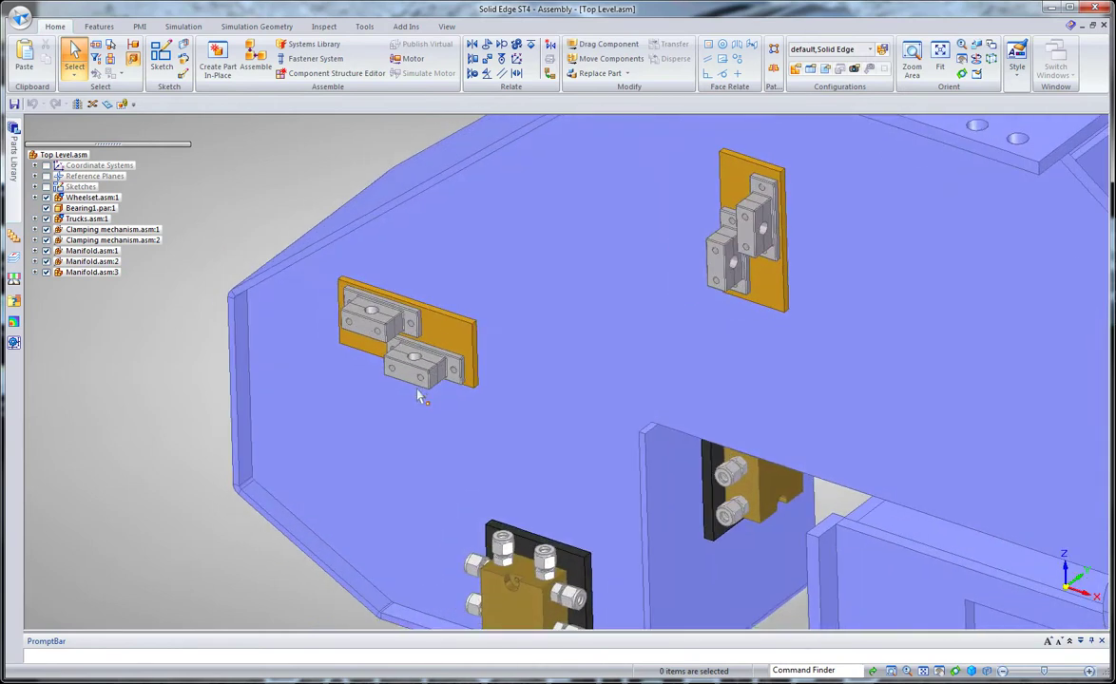
left_click(478, 380)
scroll(480, 352, "up", 3)
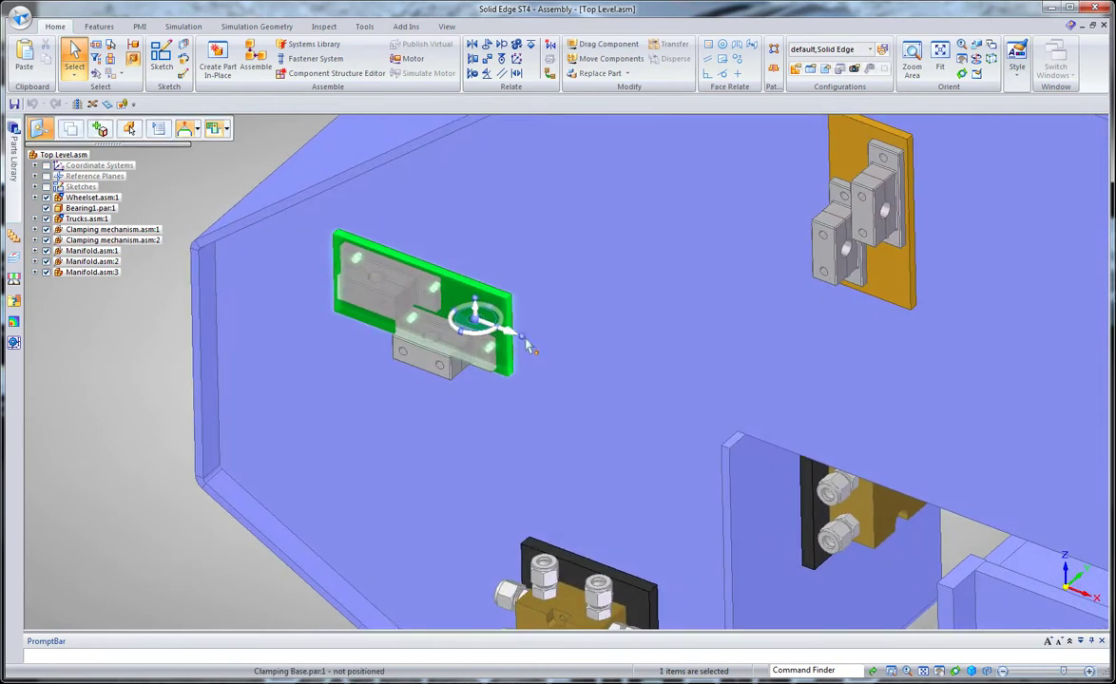
left_click_drag(475, 320, 443, 350)
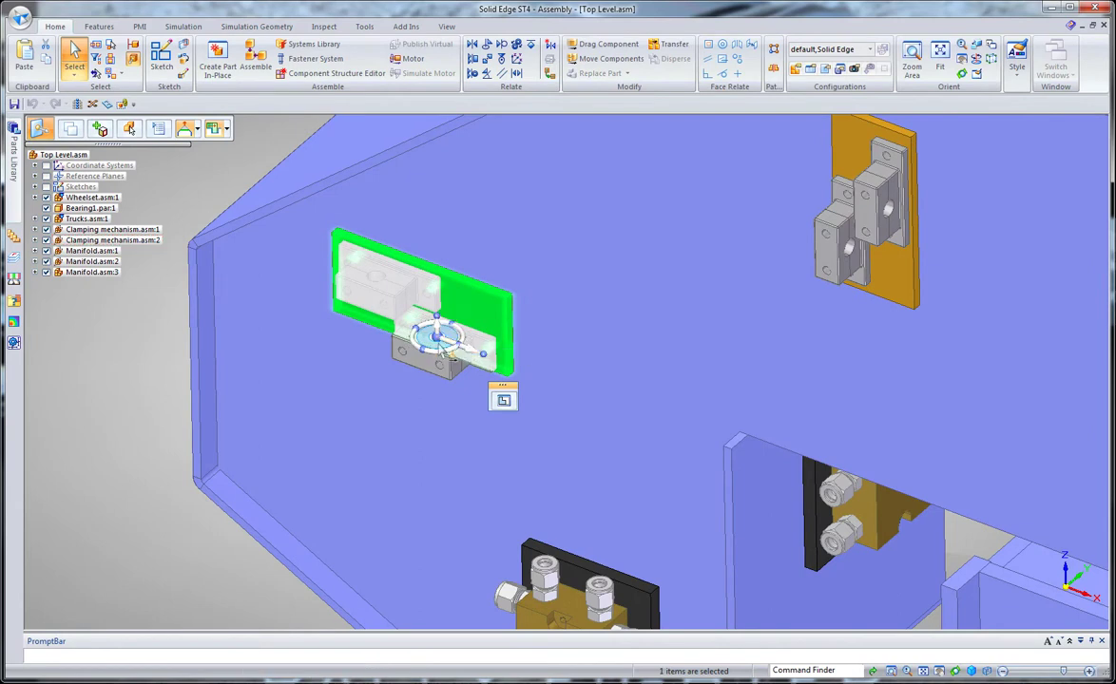
- Move the horizontal clamping mechanism lengthwise until its lower clamp hole lines up with the inner upper pipe adapter on the manifold below
left_click(466, 349)
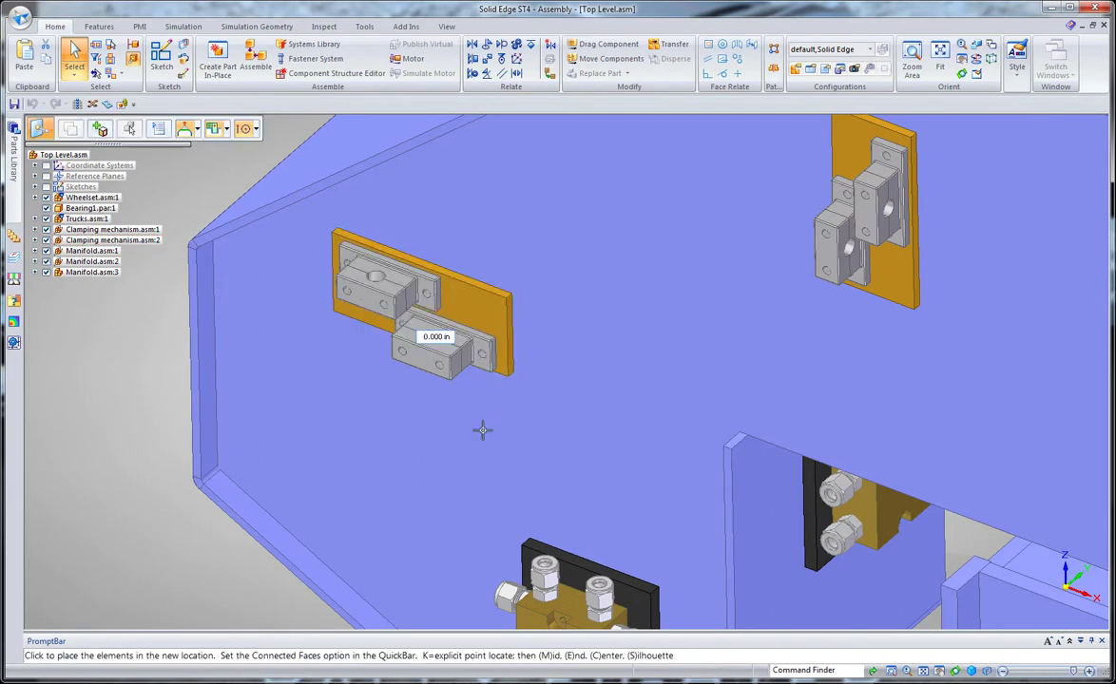
middle_click_drag(521, 431, 512, 404, "shift")
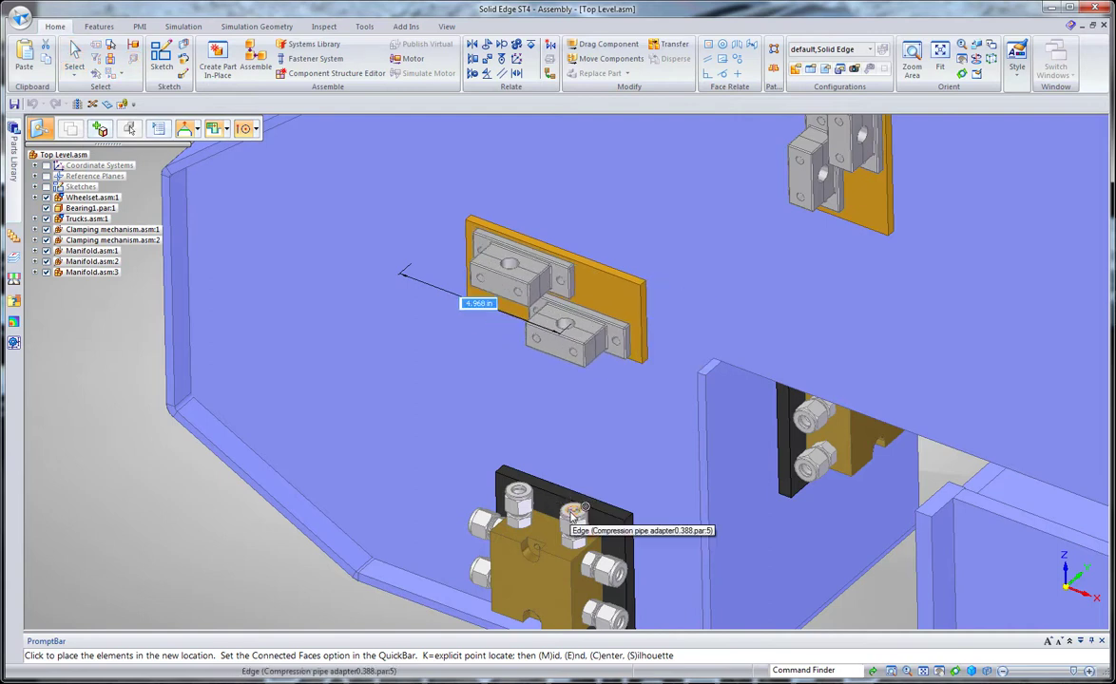
left_click(573, 509)
left_click(476, 302)
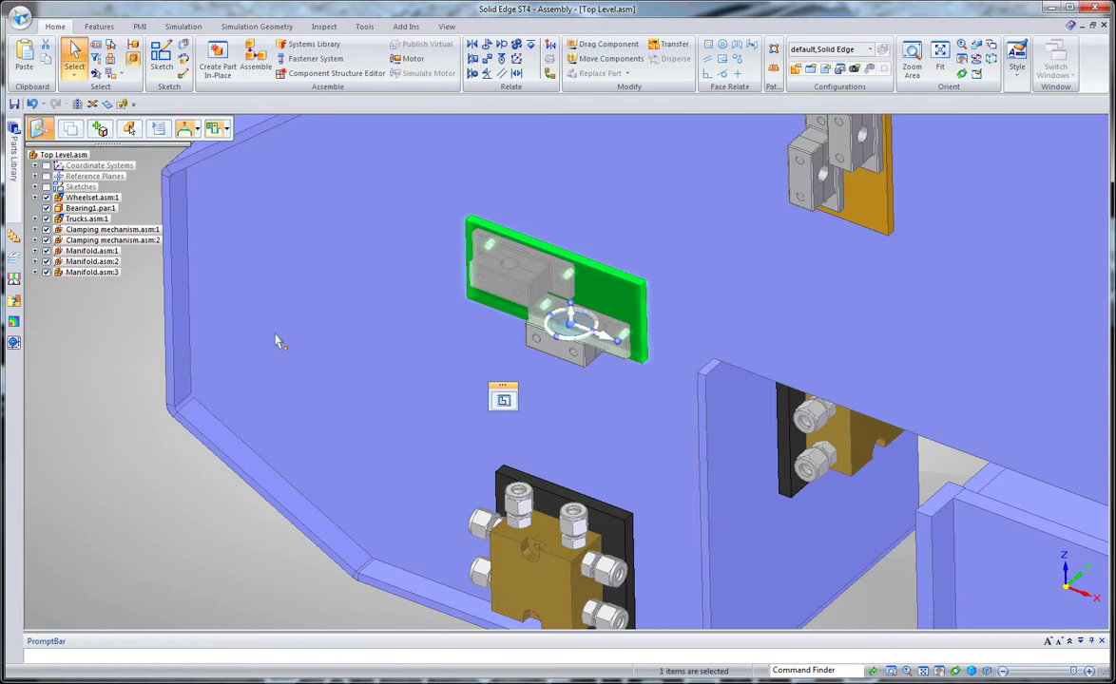
scroll(348, 371, "down", 1)
scroll(164, 352, "down", 2)
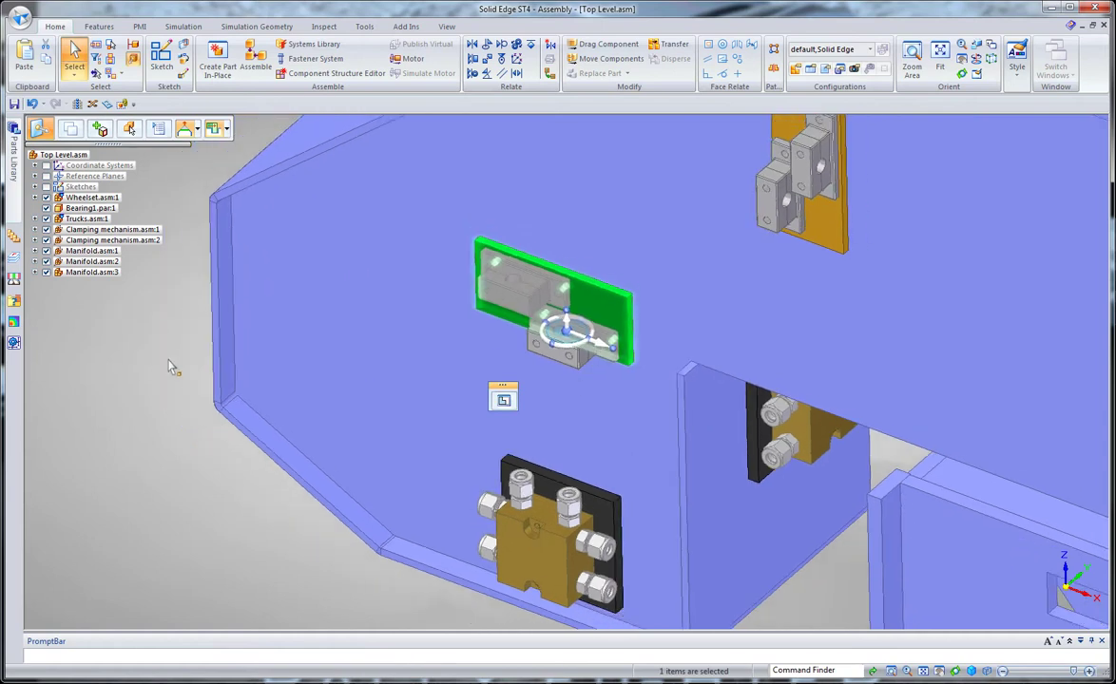
left_click(169, 367)
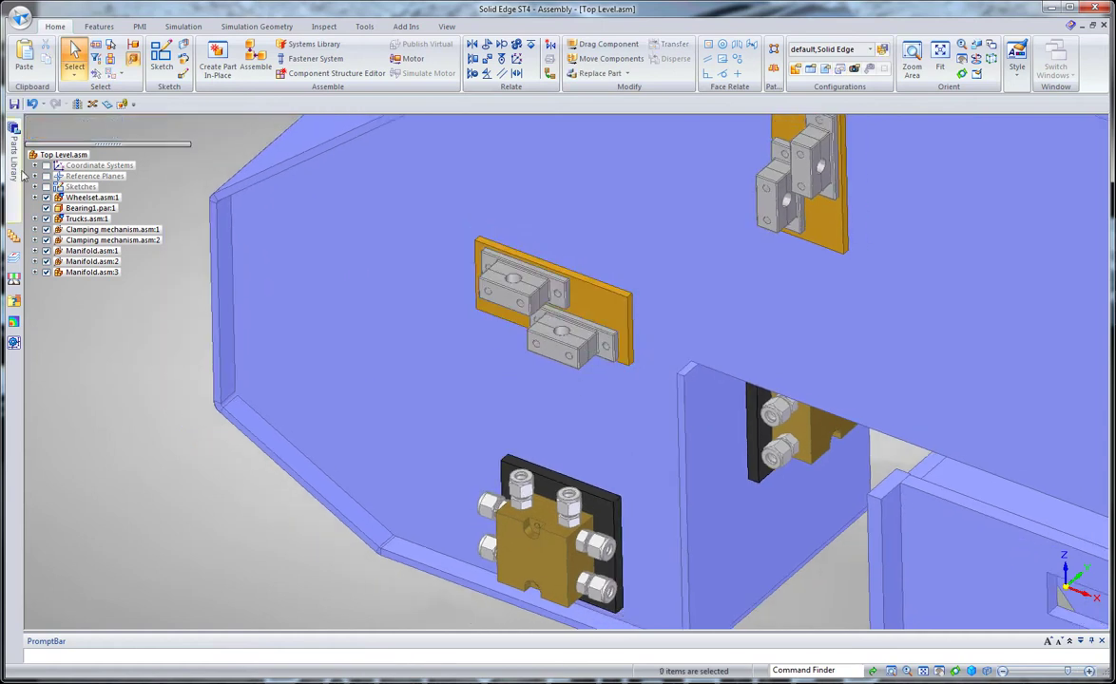
- Place Fitting, Tee.par from the Hardware library and mate its end to the upper clamp's hole on the vertical clamping mechanism
left_click(14, 164)
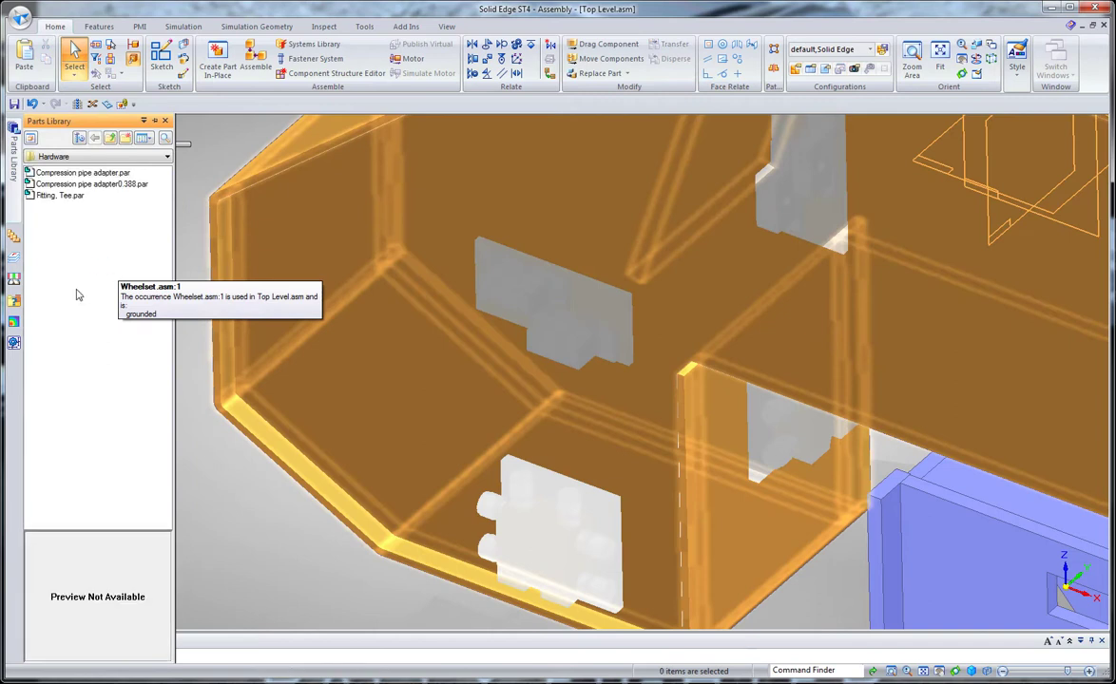
left_click(50, 195)
left_click_drag(172, 195, 235, 185)
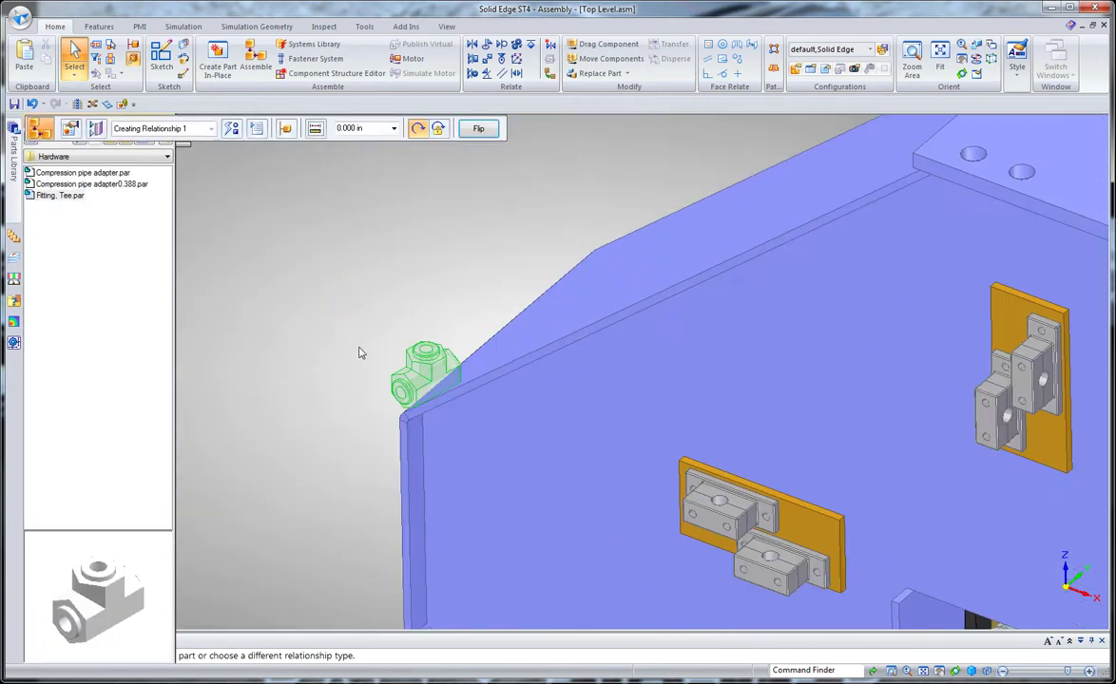
left_click(415, 385)
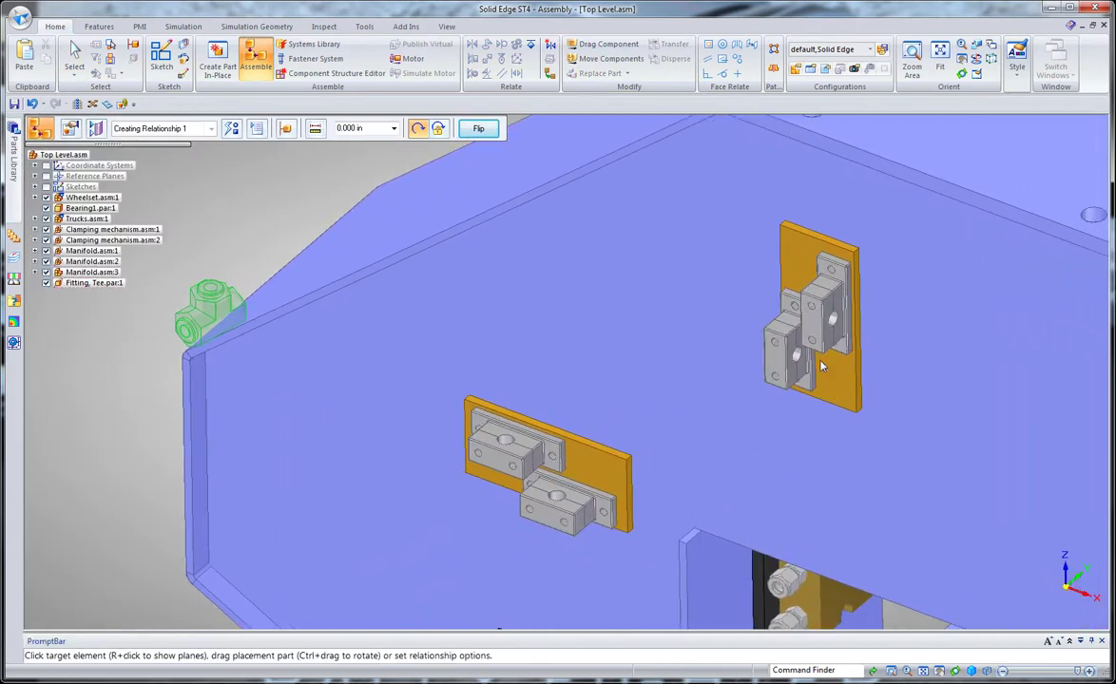
left_click(834, 326)
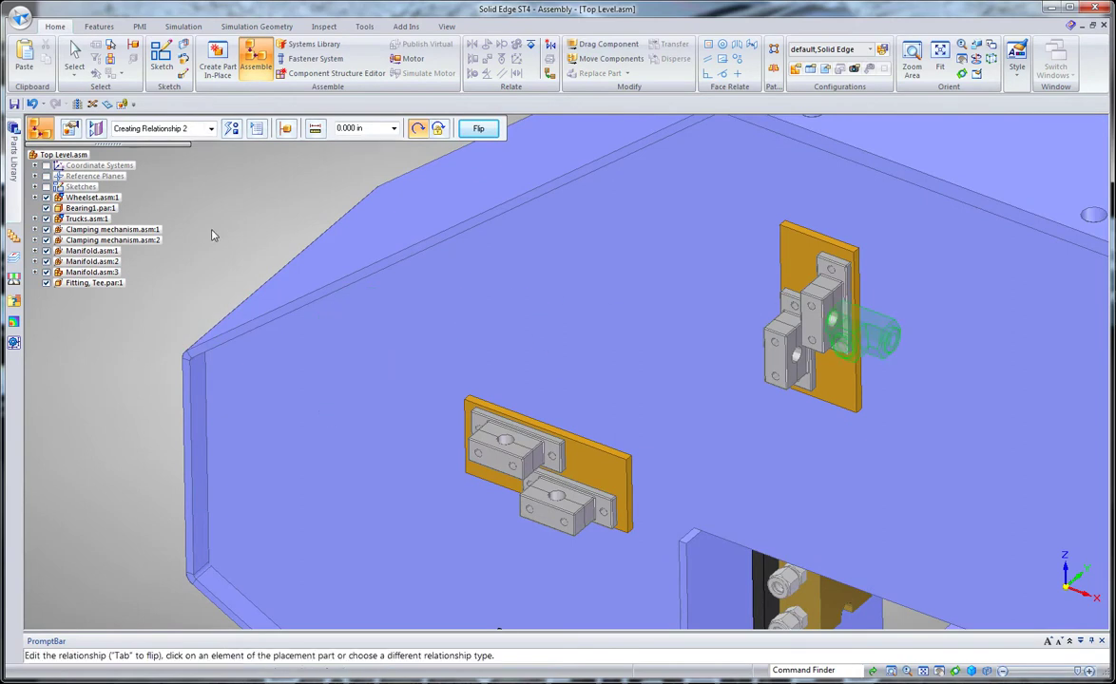
left_click(74, 57)
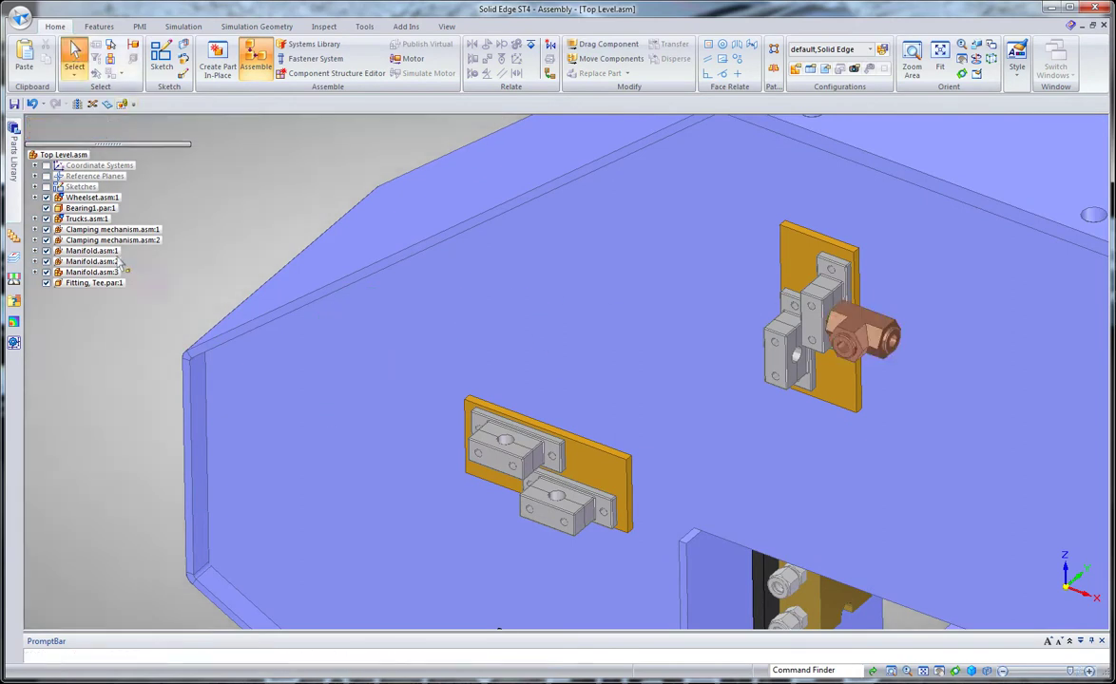
- Unlock the rotation in the tee fitting's axial relationship to Clamping mechanism.asm:1
left_click(95, 284)
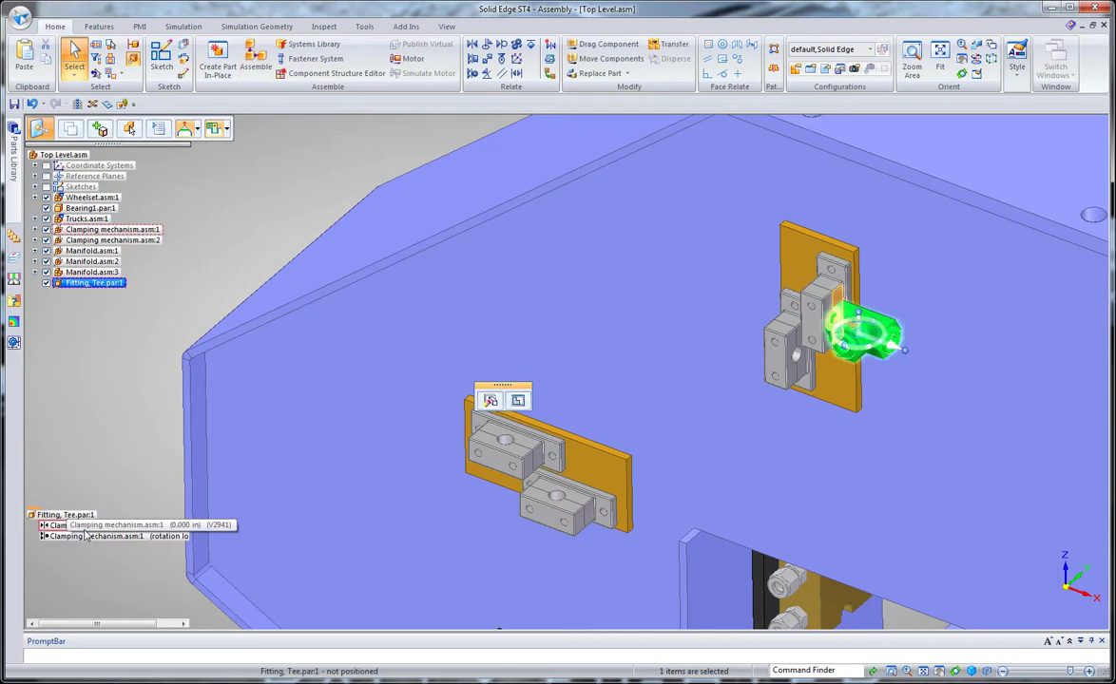
left_click(85, 537)
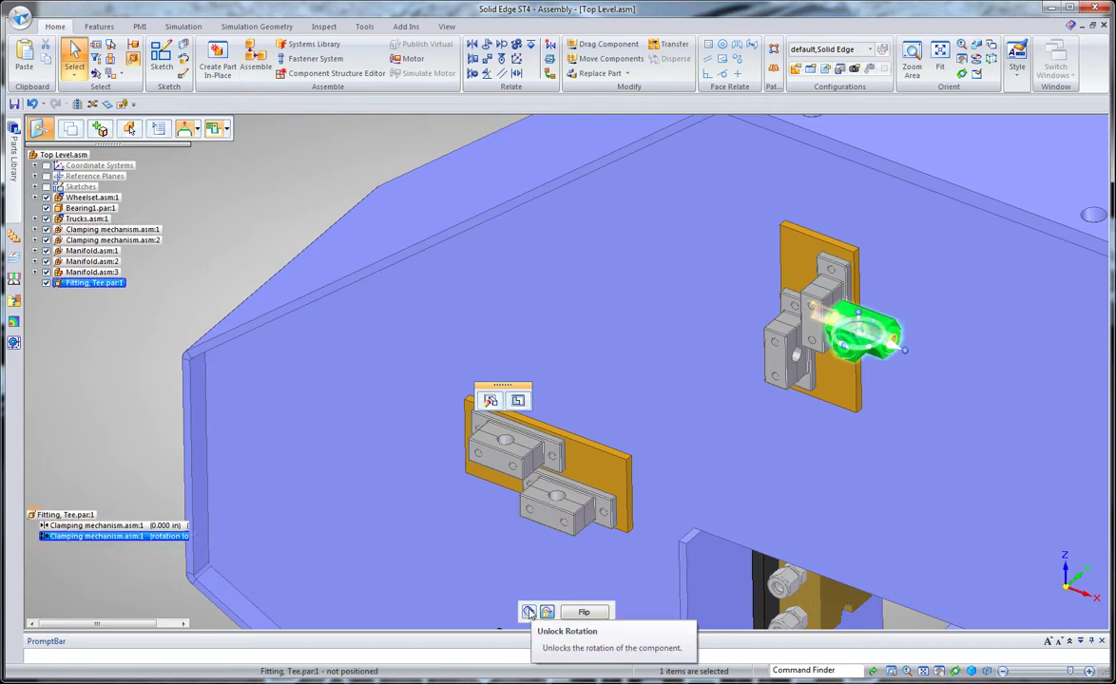
left_click(545, 613)
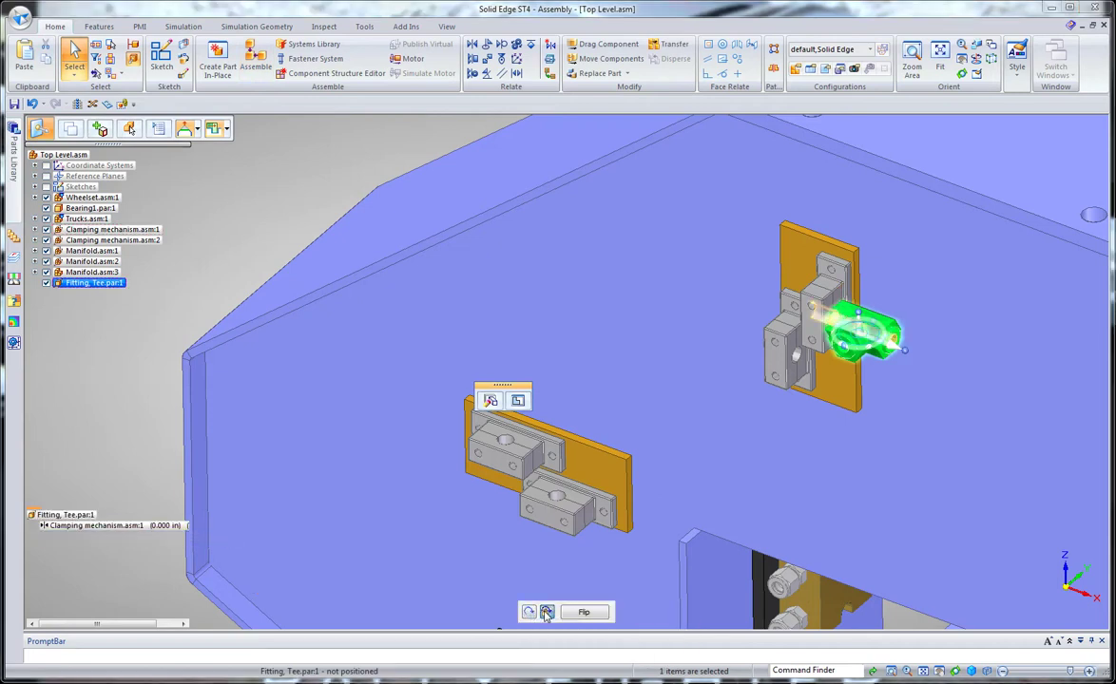
left_click(156, 373)
- Move the tee fitting 4 in away from the clamp along the hole axis, repairing relationships by adjusting offset values only
scroll(715, 324, "up", 6)
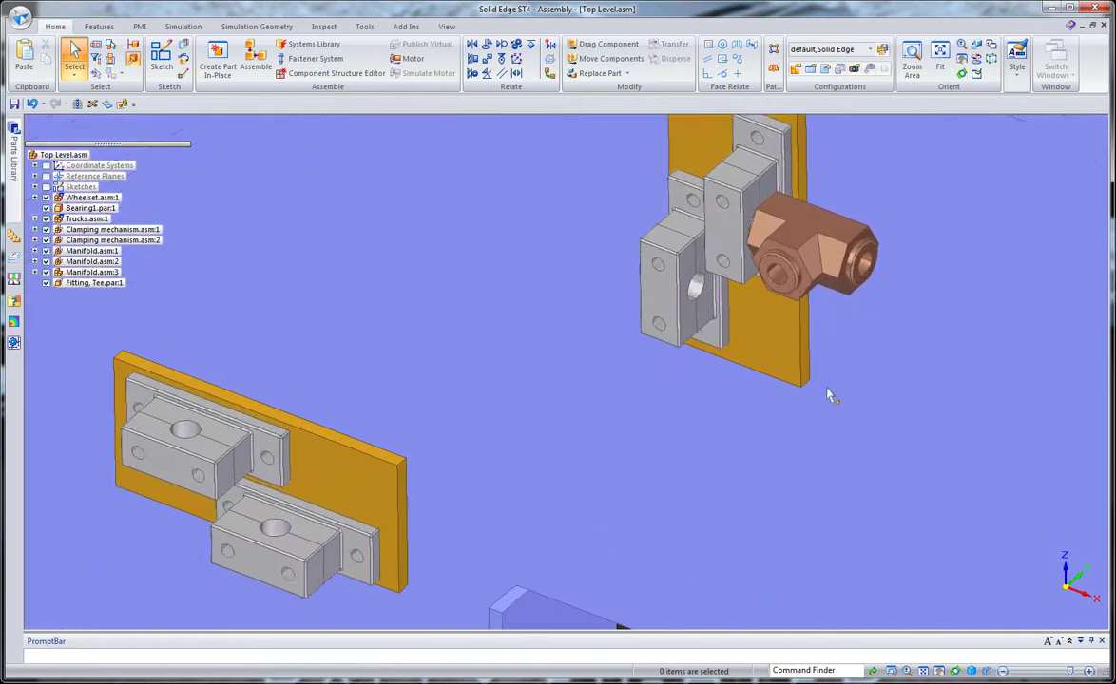
left_click(804, 294)
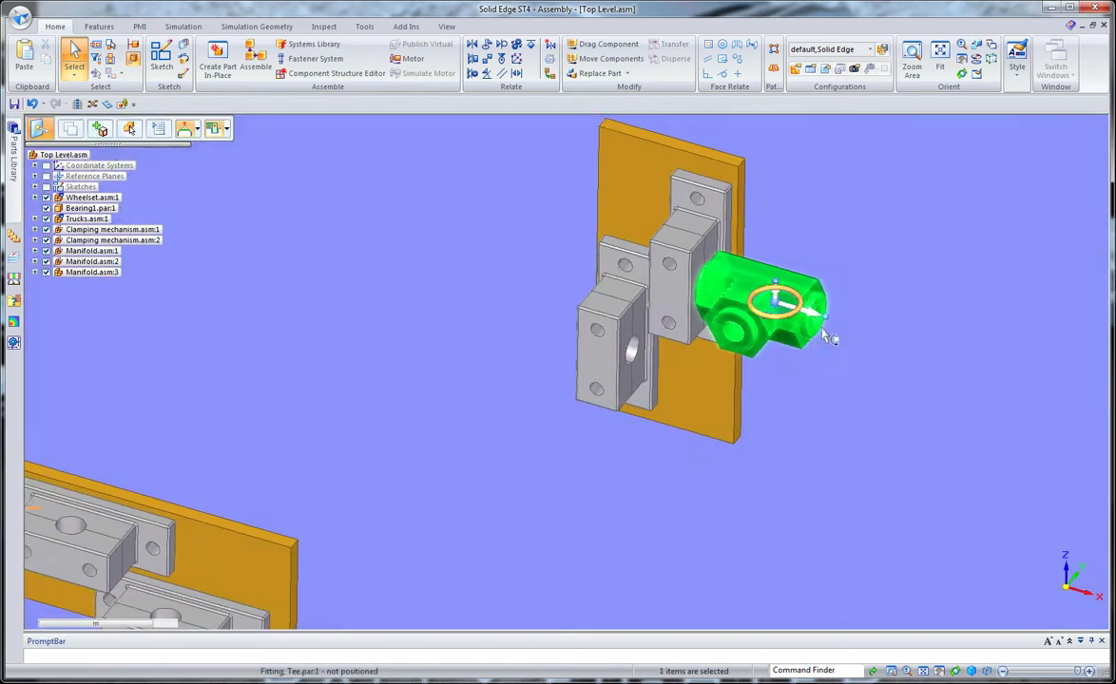
left_click(785, 315)
left_click(789, 310)
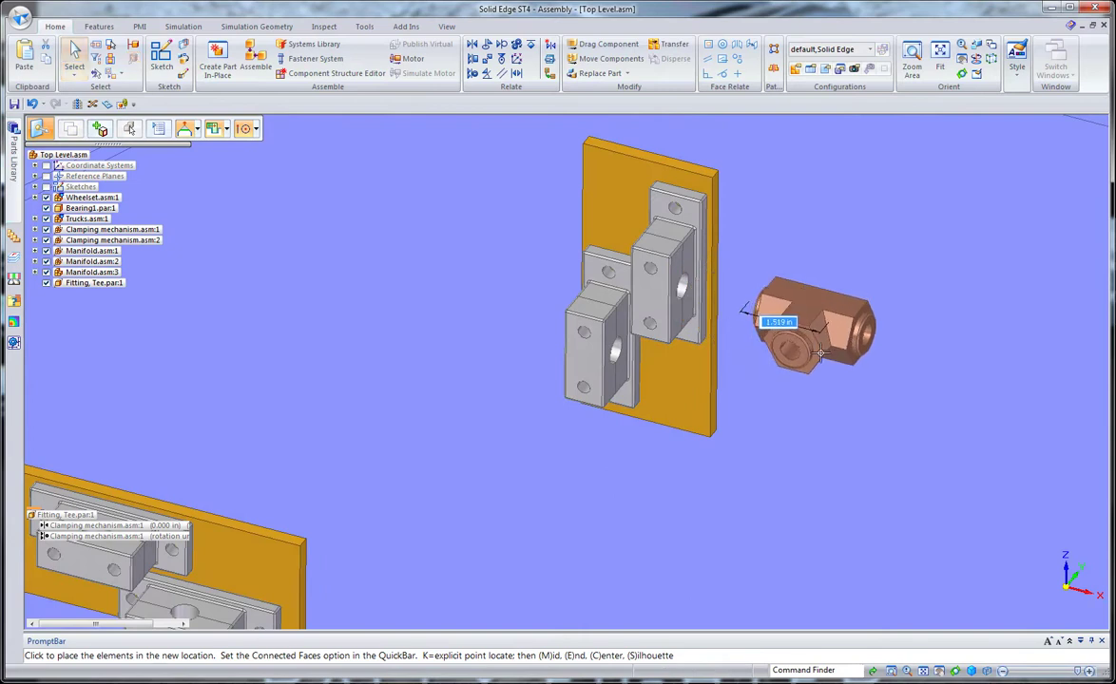
type("4")
key("Return")
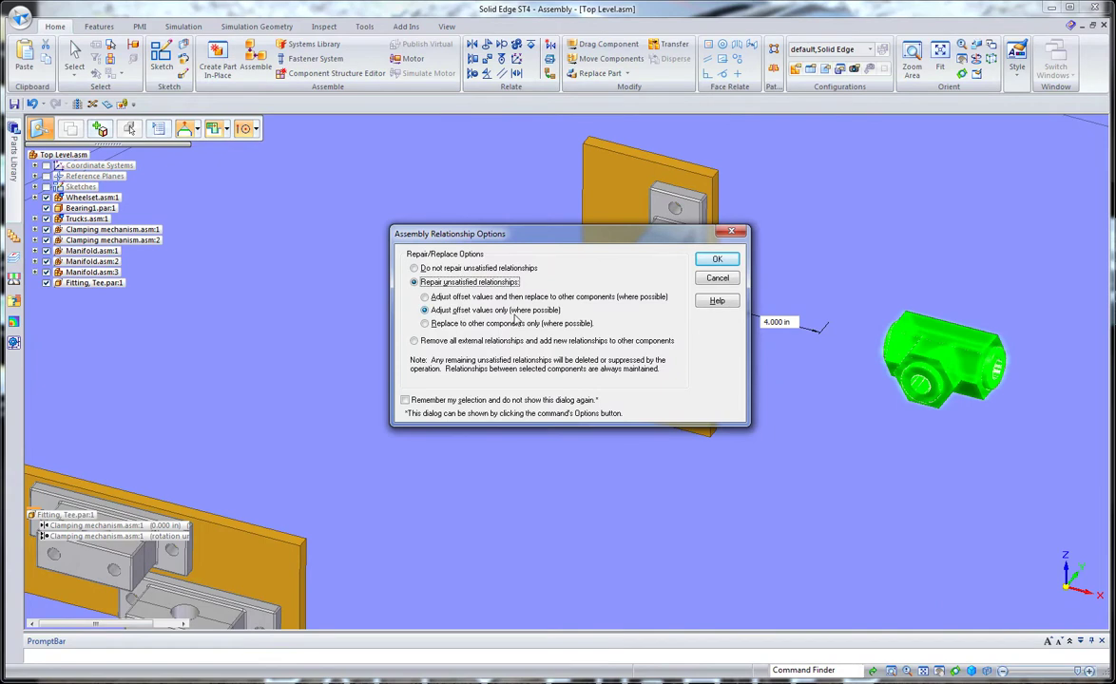
left_click(718, 261)
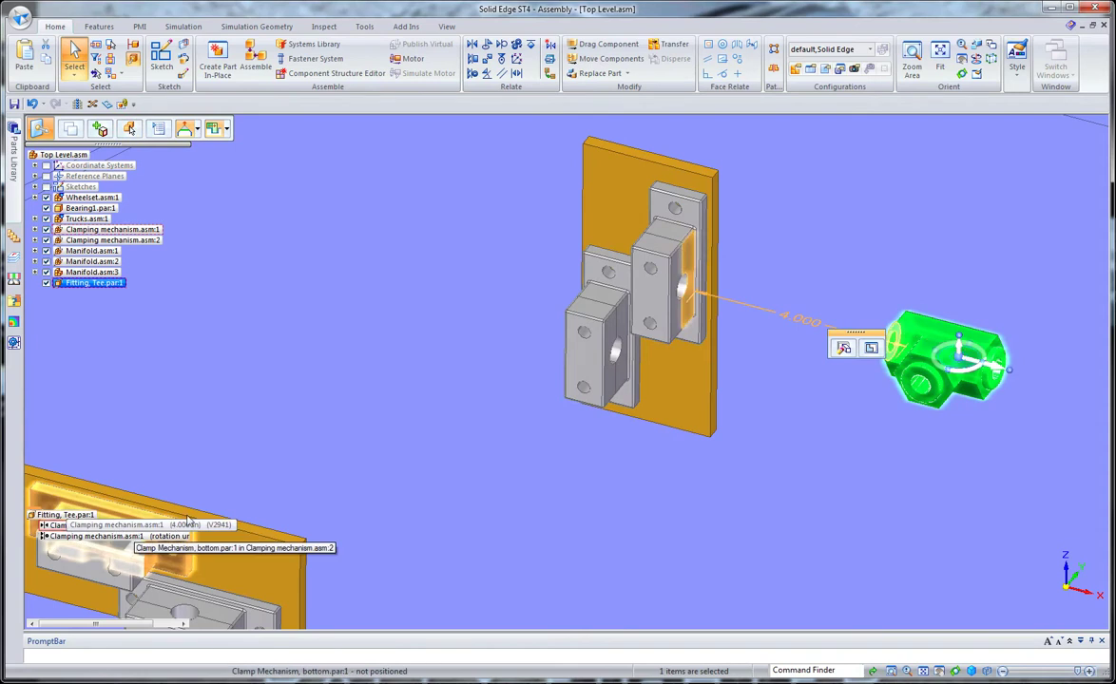
- Rotate the tee fitting 90 degrees about the axis of its end port so the branch points down
middle_click_drag(668, 571, 701, 303)
left_click_drag(704, 307, 773, 315)
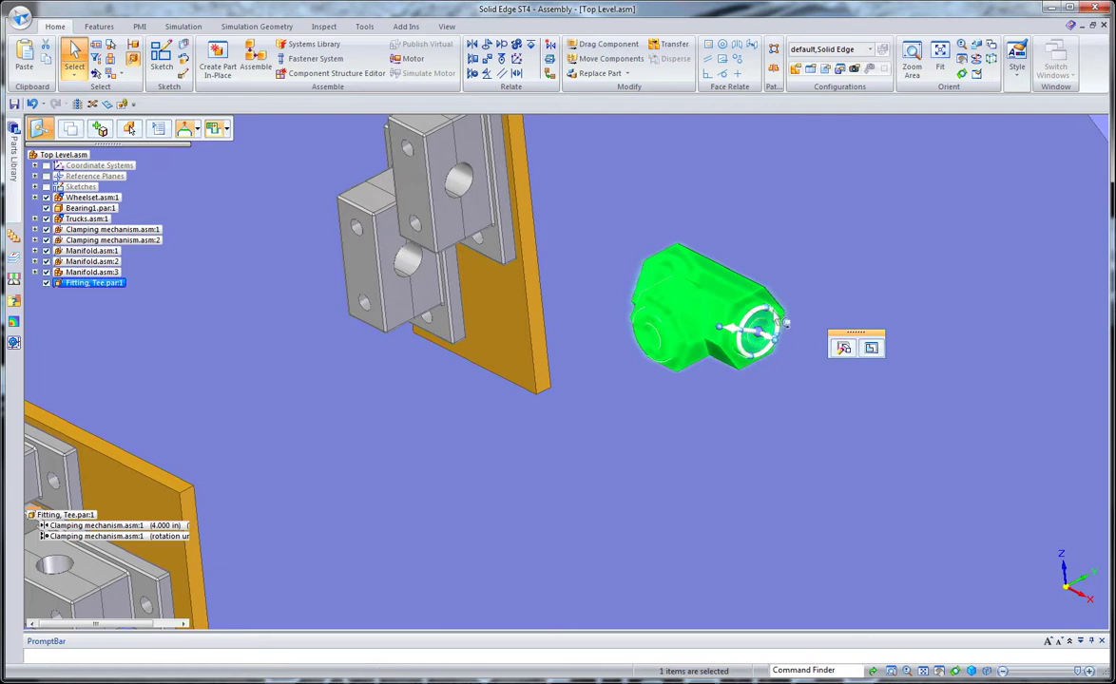
left_click(758, 320)
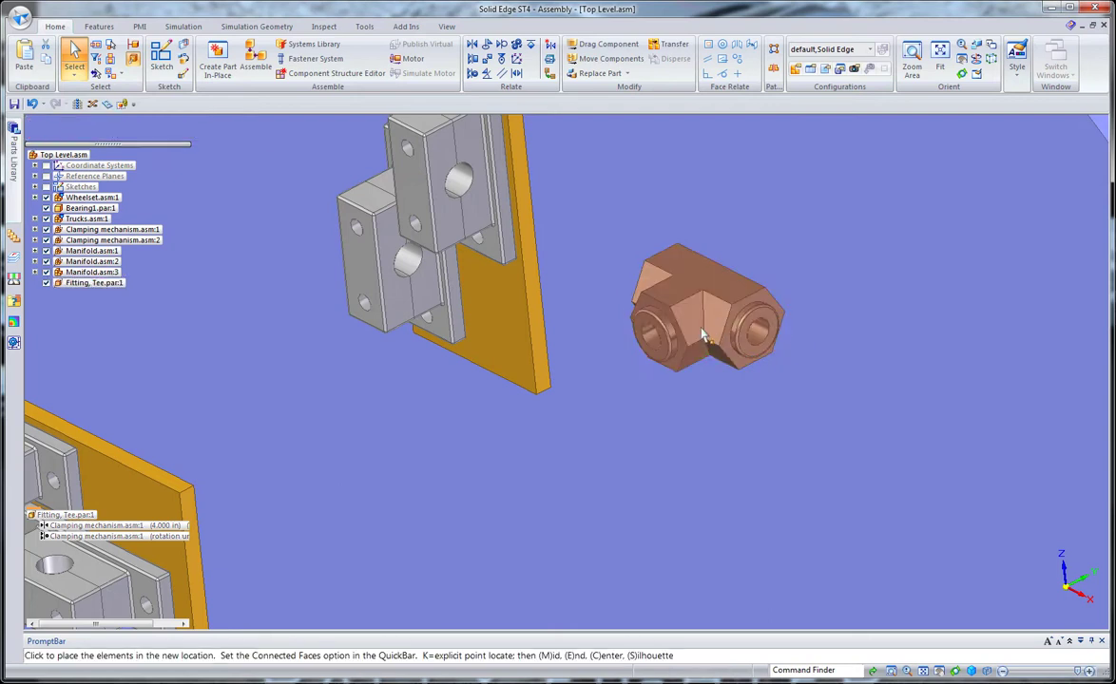
type("90")
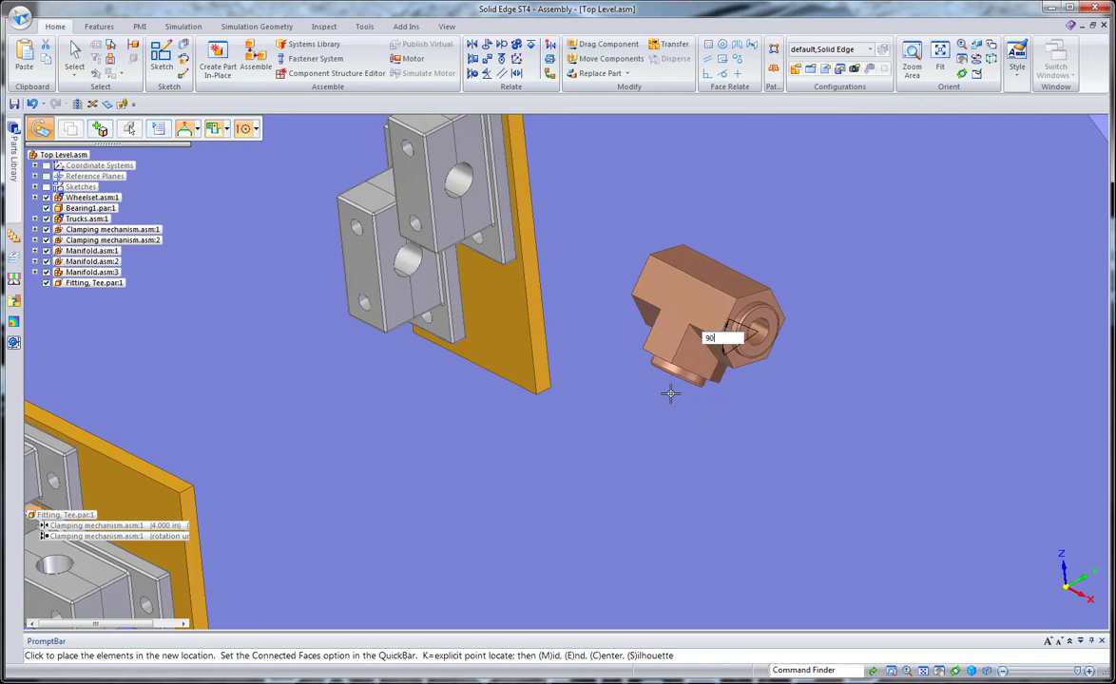
key("Return")
left_click(669, 393)
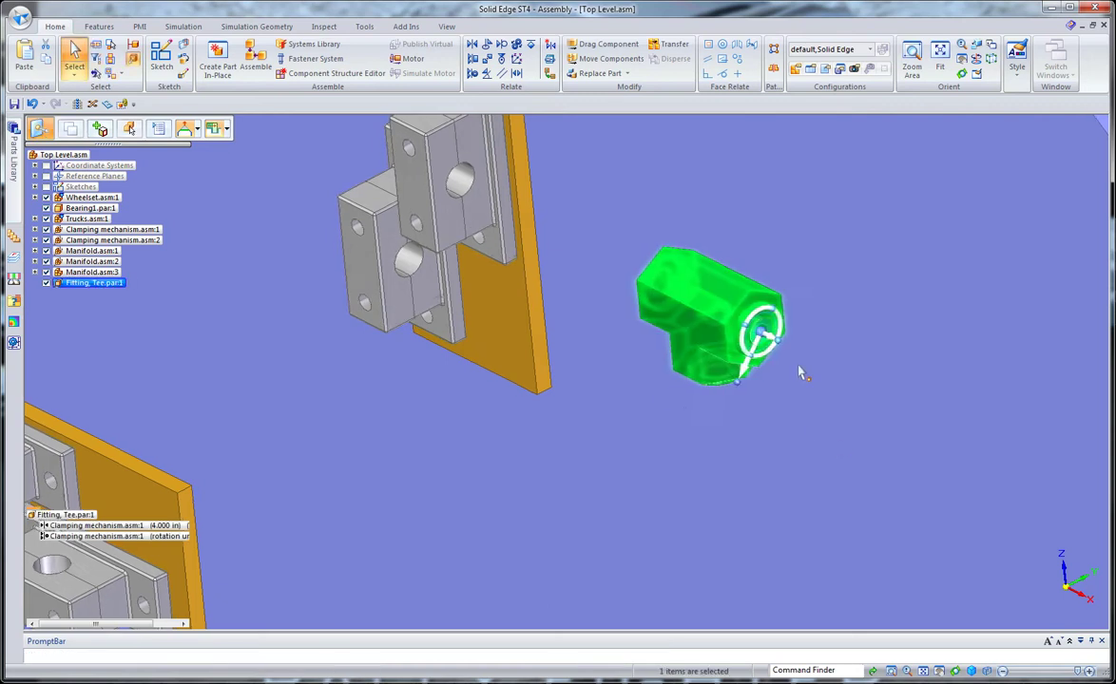
- Reorient the steering wheel on the tee fitting's end port so its secondary axis points straight down
scroll(817, 352, "up", 3)
left_click(803, 290)
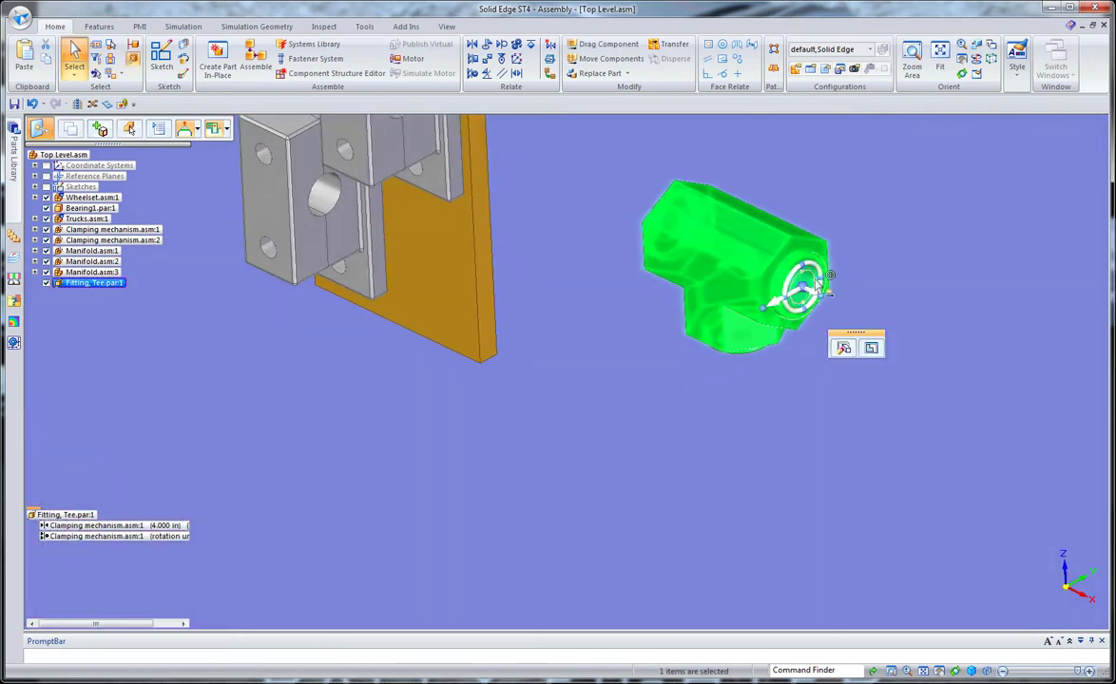
left_click(815, 281)
middle_click_drag(816, 321, 728, 318)
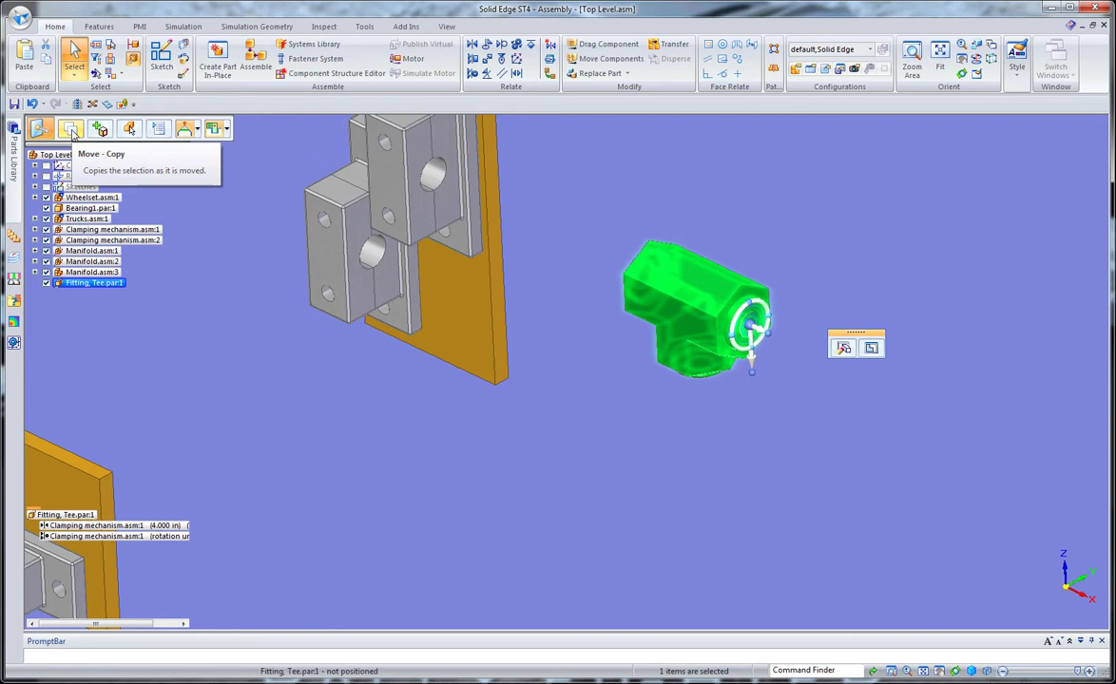
- Copy the tee fitting straight down to the height of the lower clamp's hole centre, repairing relationships by replacing to other components only
left_click(72, 132)
right_click(746, 368)
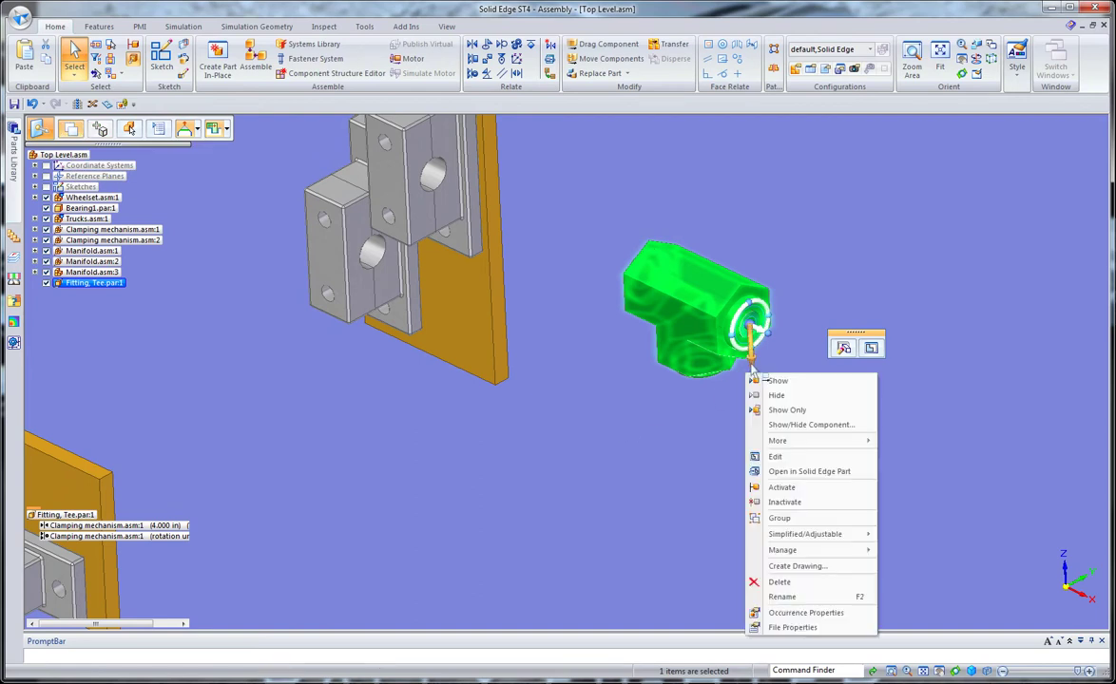
key("Escape")
key("Escape")
left_click(746, 347)
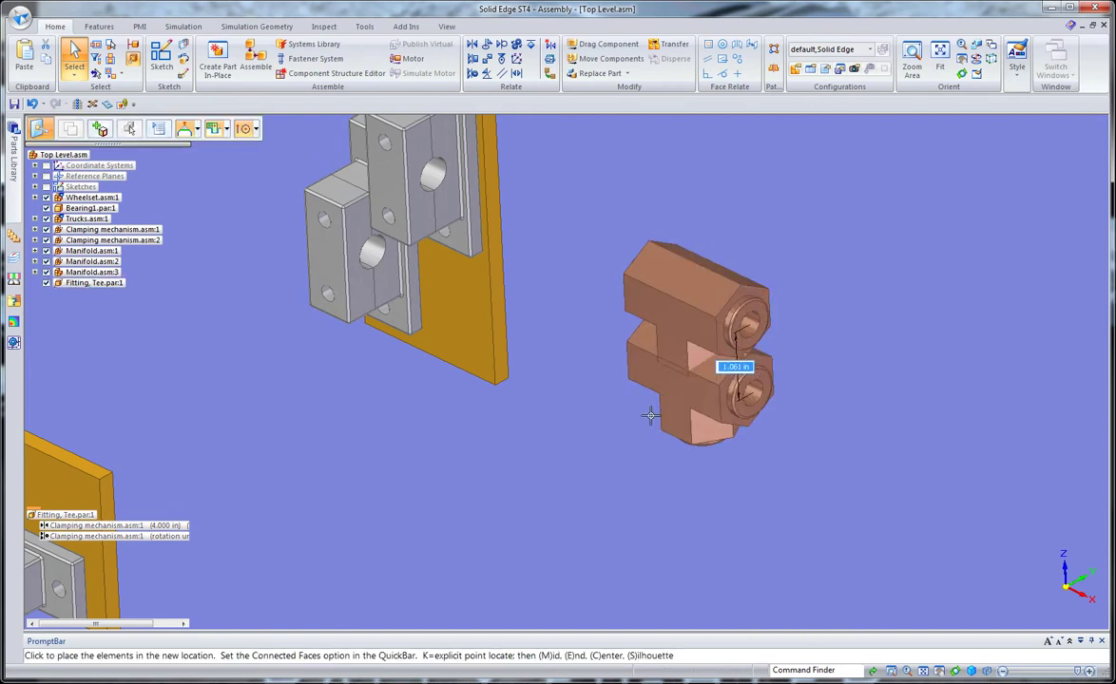
left_click(378, 266)
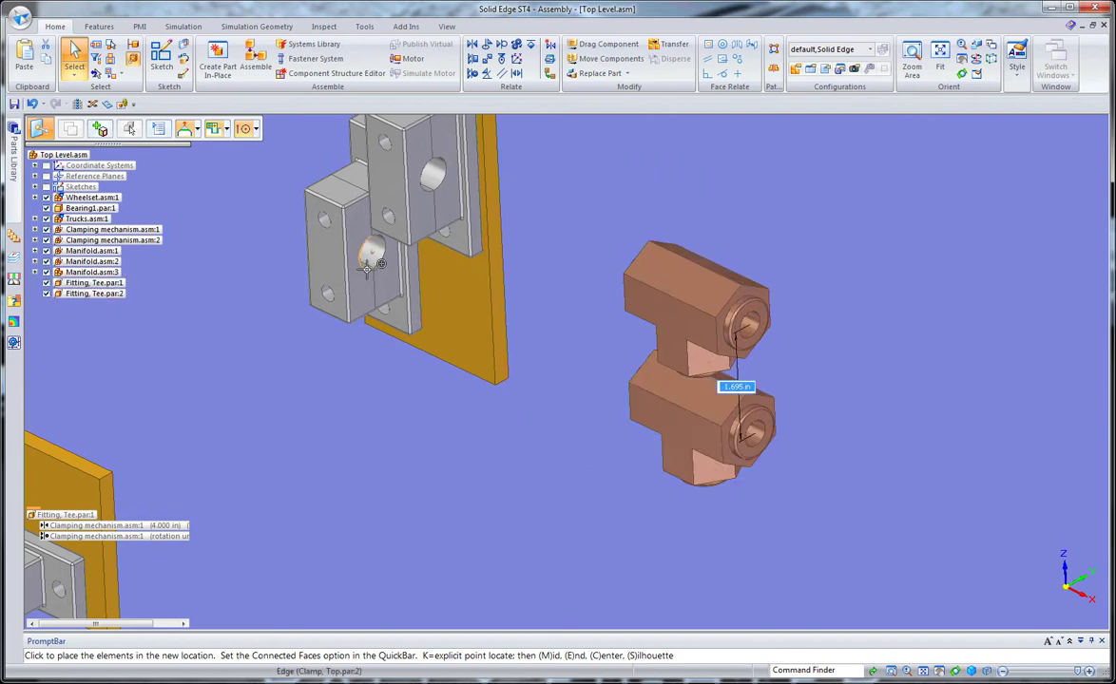
left_click(411, 297)
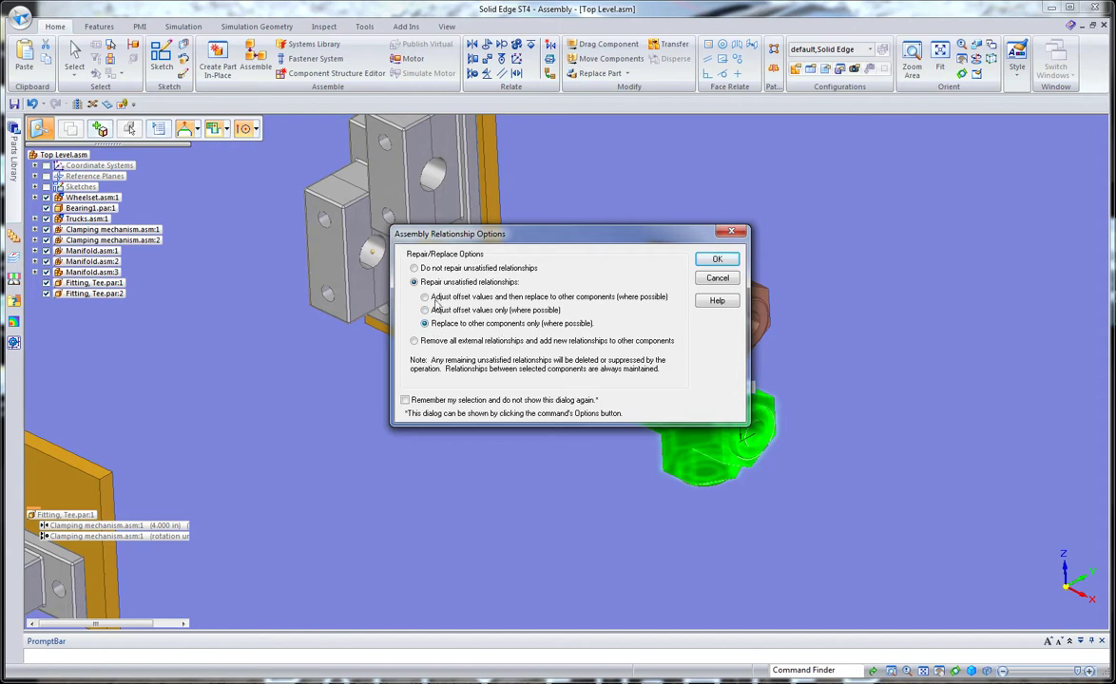
left_click(717, 260)
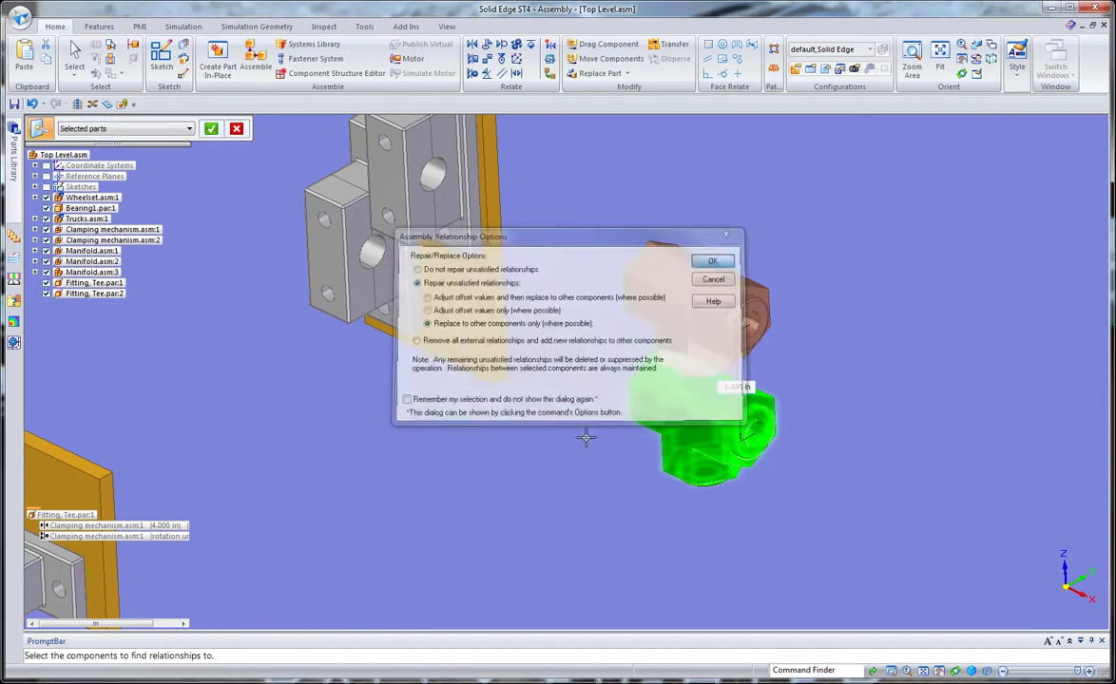
right_click(444, 474)
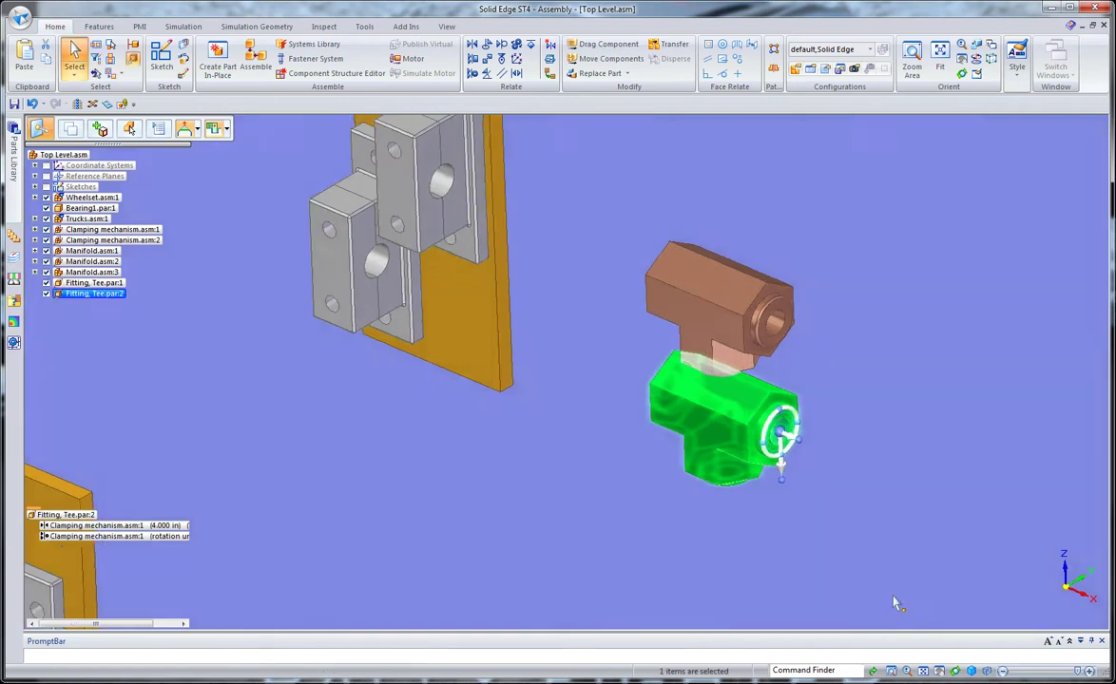
- Move the lower tee fitting 2.5 in toward the clamp along the hole axis, repairing relationships by adjusting offset values only
middle_click_drag(894, 602, 946, 439)
left_click(920, 419)
left_click(920, 418)
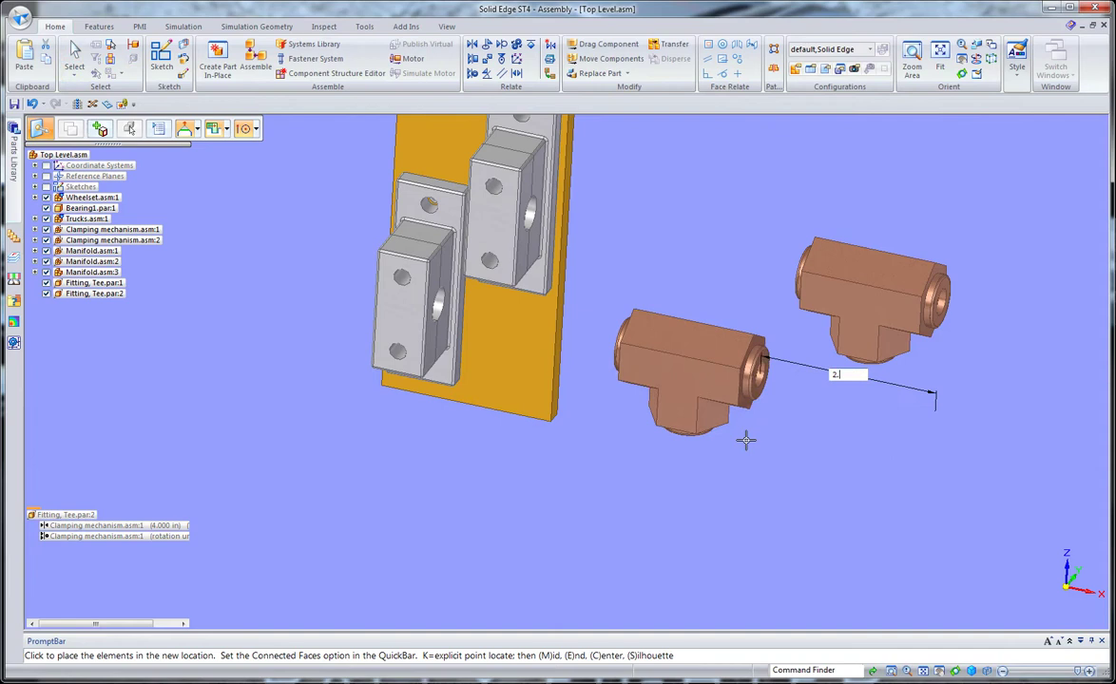
left_click(745, 440)
left_click(515, 311)
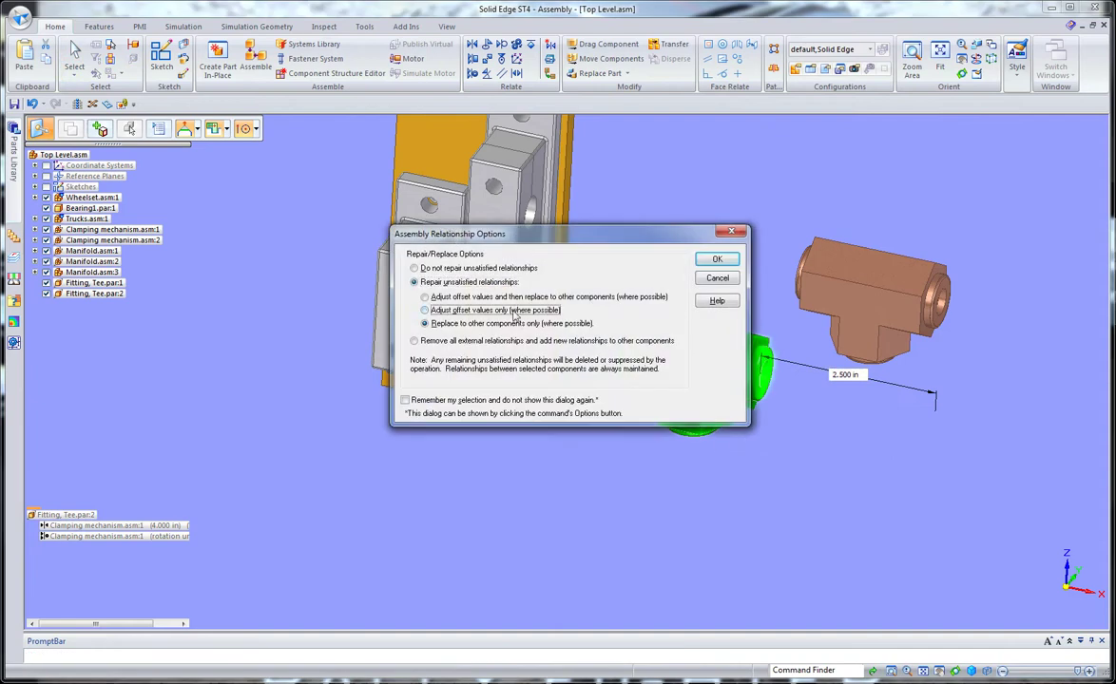
left_click(718, 260)
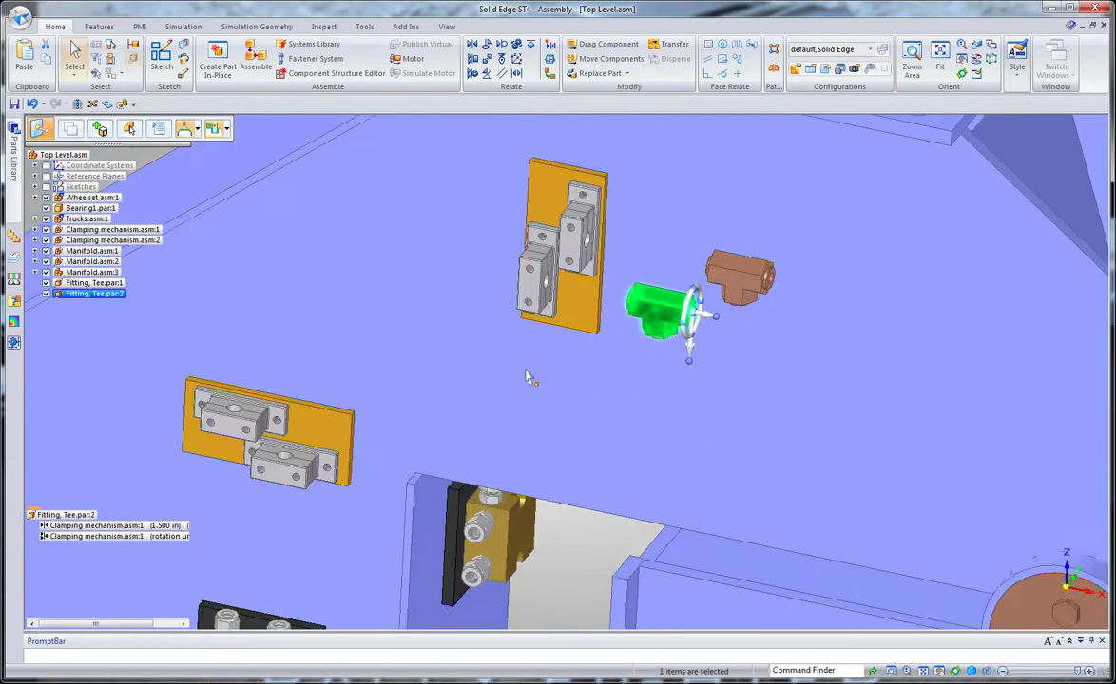
key("Escape")
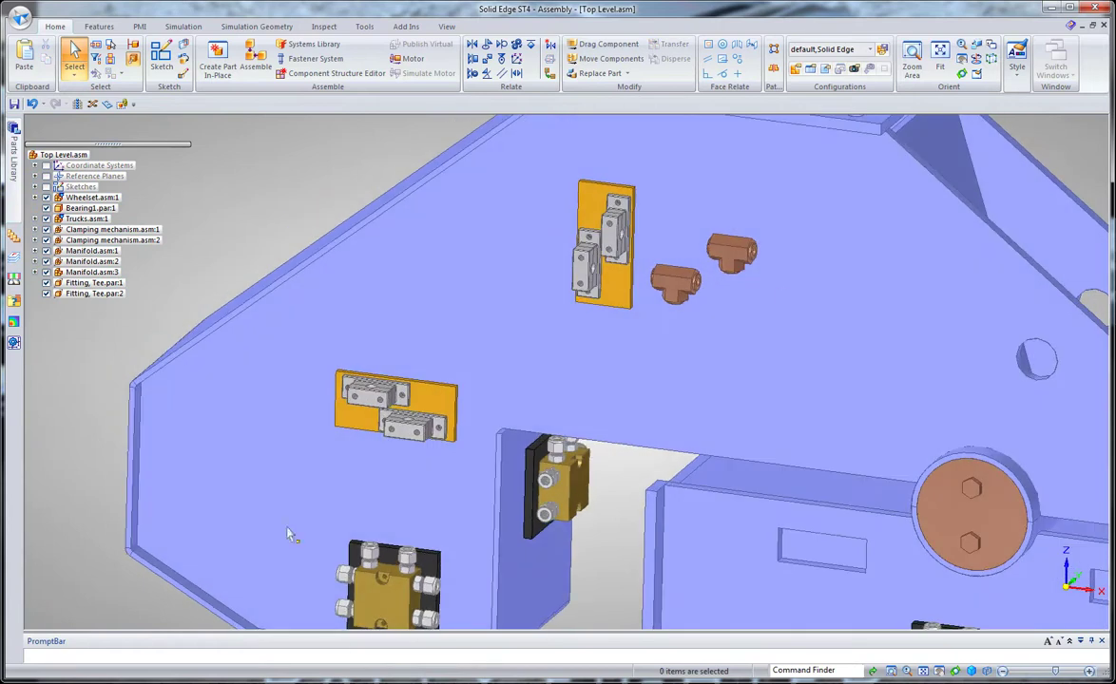
- Enter the XpresRoute environment and draw a 9 in vertical line segment up from the first top fitting of the manifold below the horizontal clamps
left_click(365, 26)
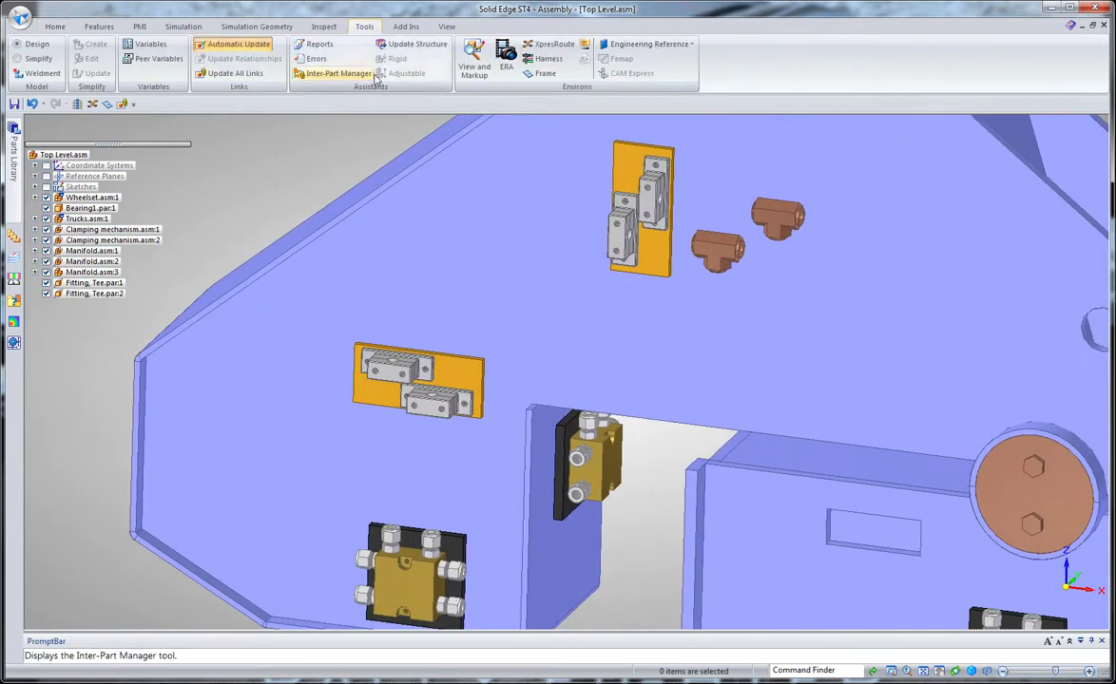
left_click(541, 47)
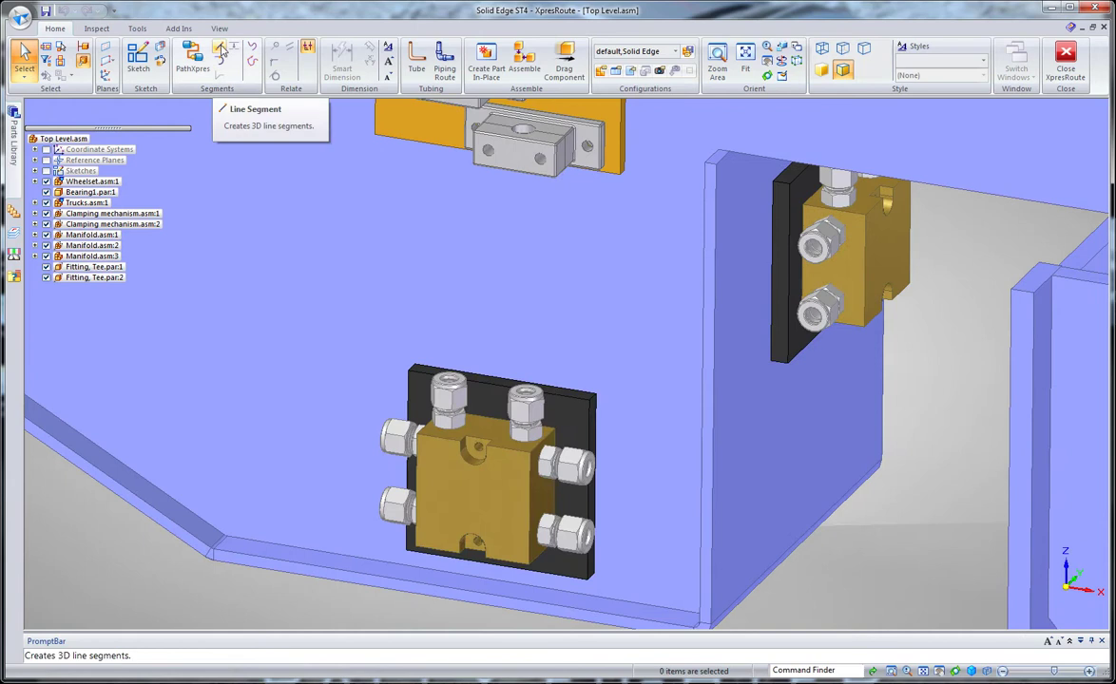
left_click(221, 49)
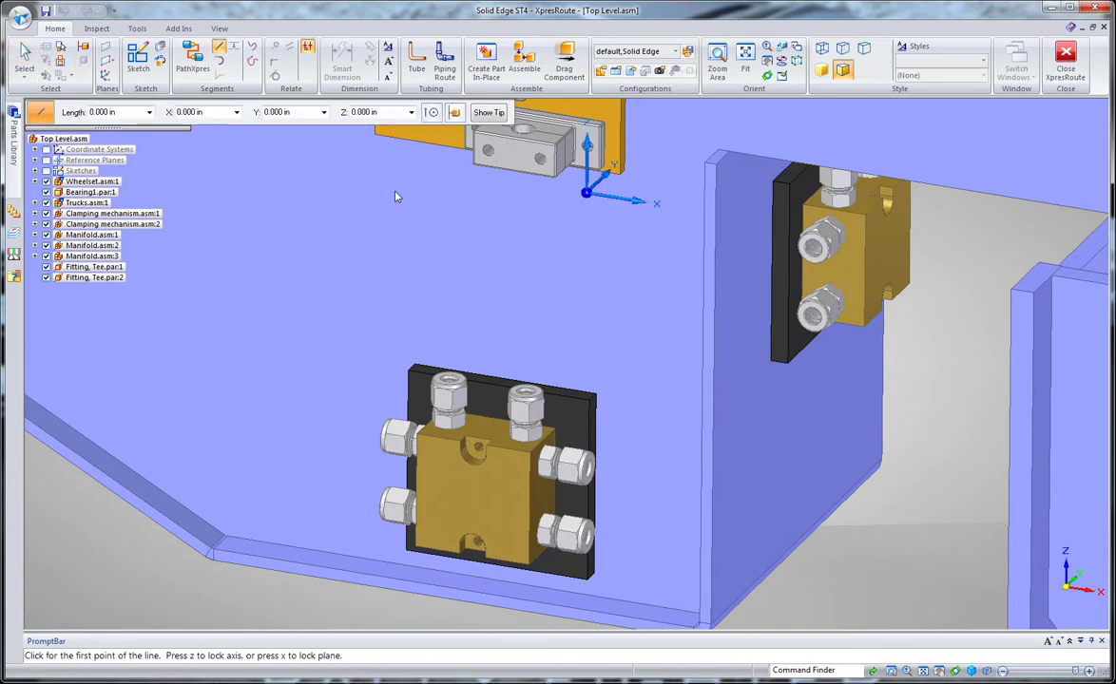
left_click(464, 379)
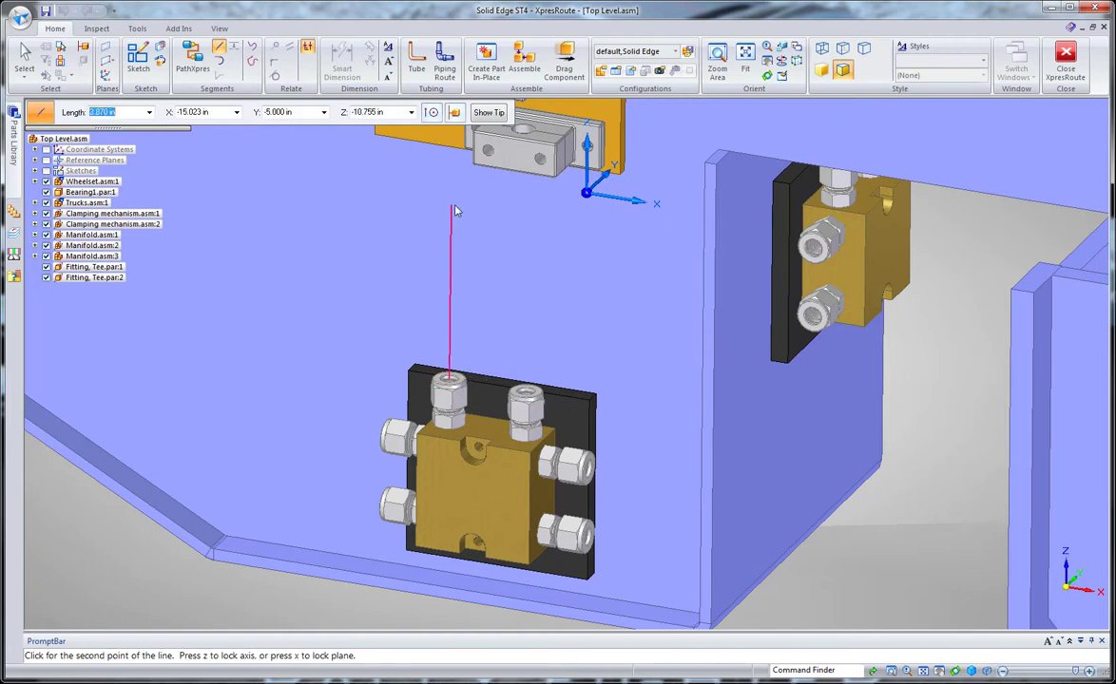
middle_click_drag(425, 236, 480, 300)
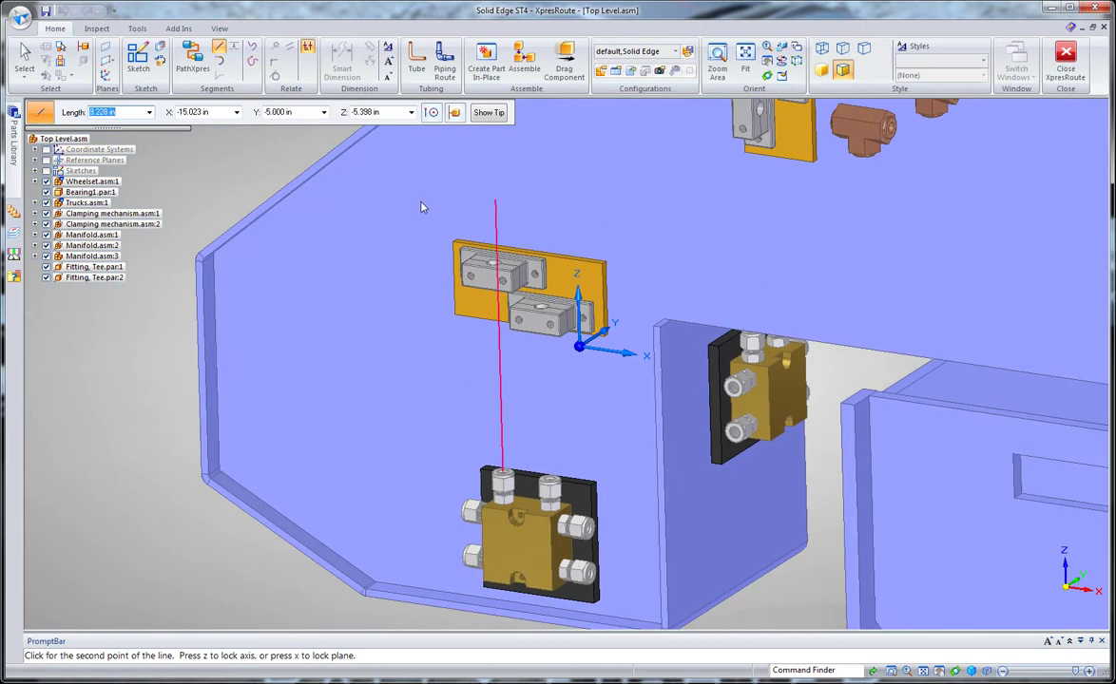
type("9")
key("Tab")
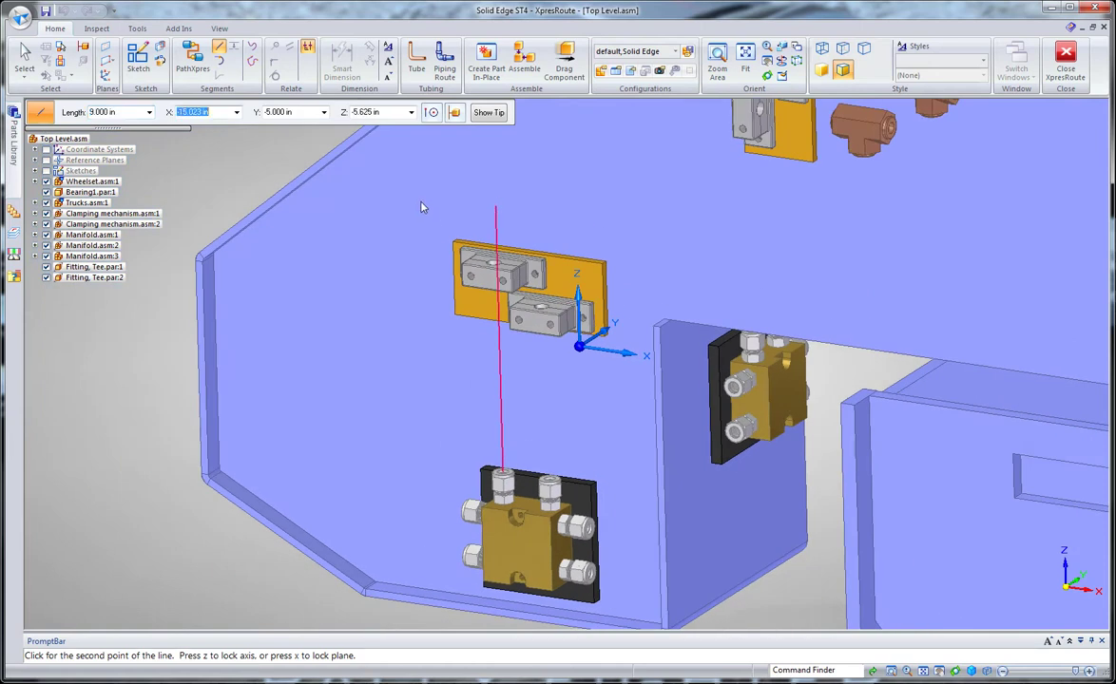
left_click(423, 207)
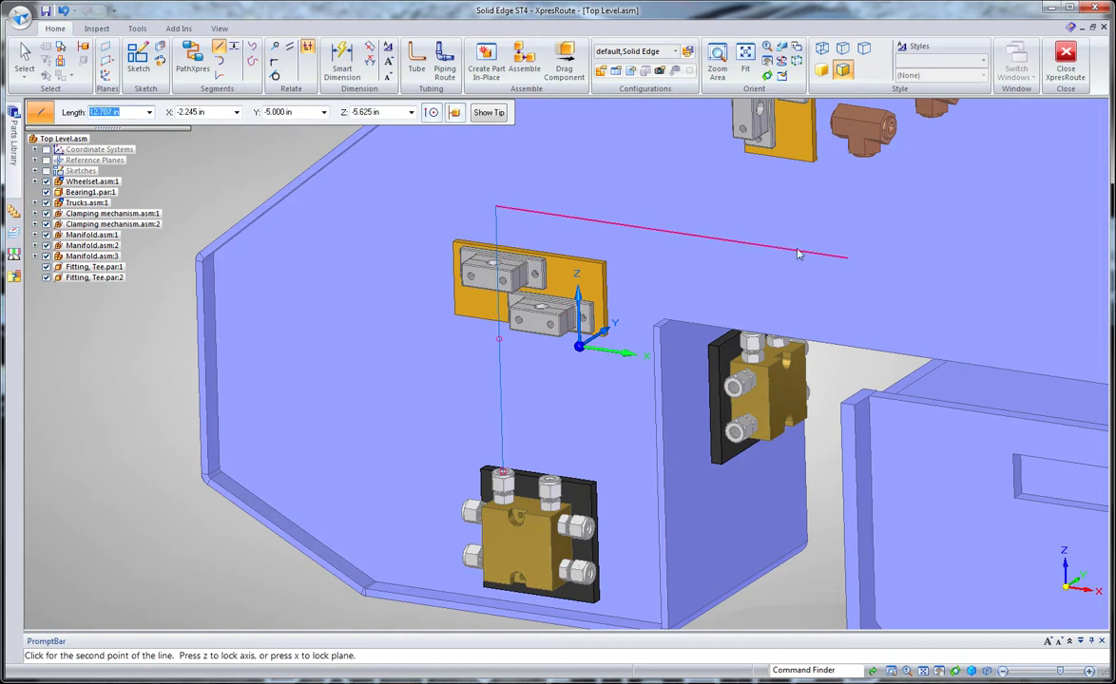
- Continue the path along the X axis until it is below the lower tee fitting, and end it vertically at the branch port centre
left_click(865, 169)
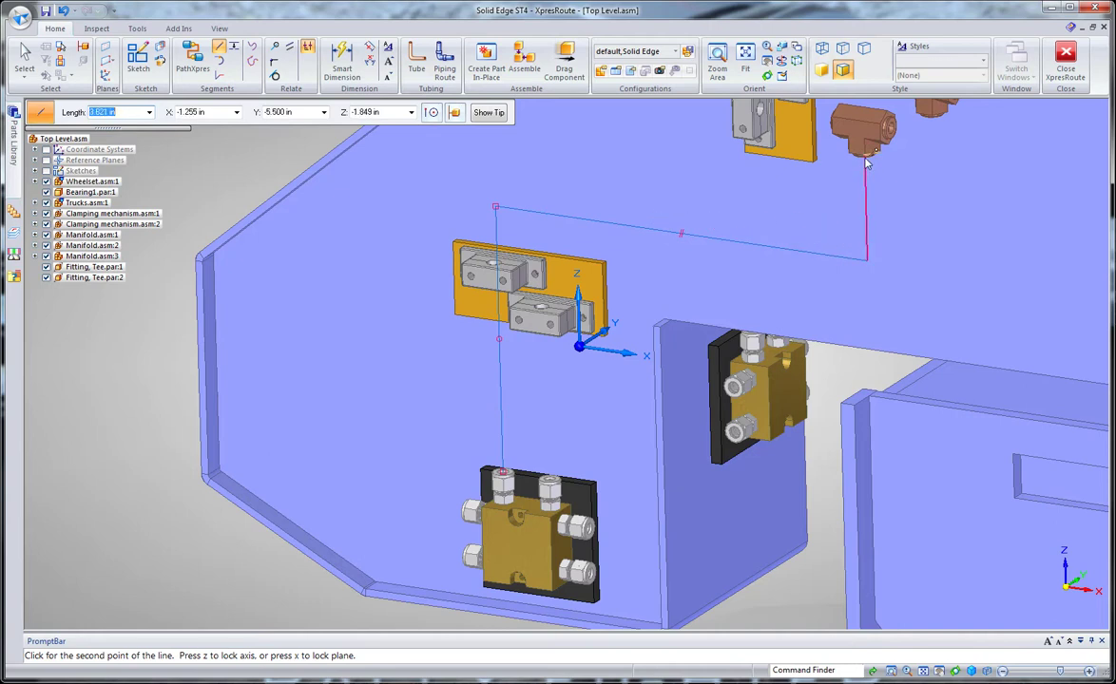
left_click(865, 154)
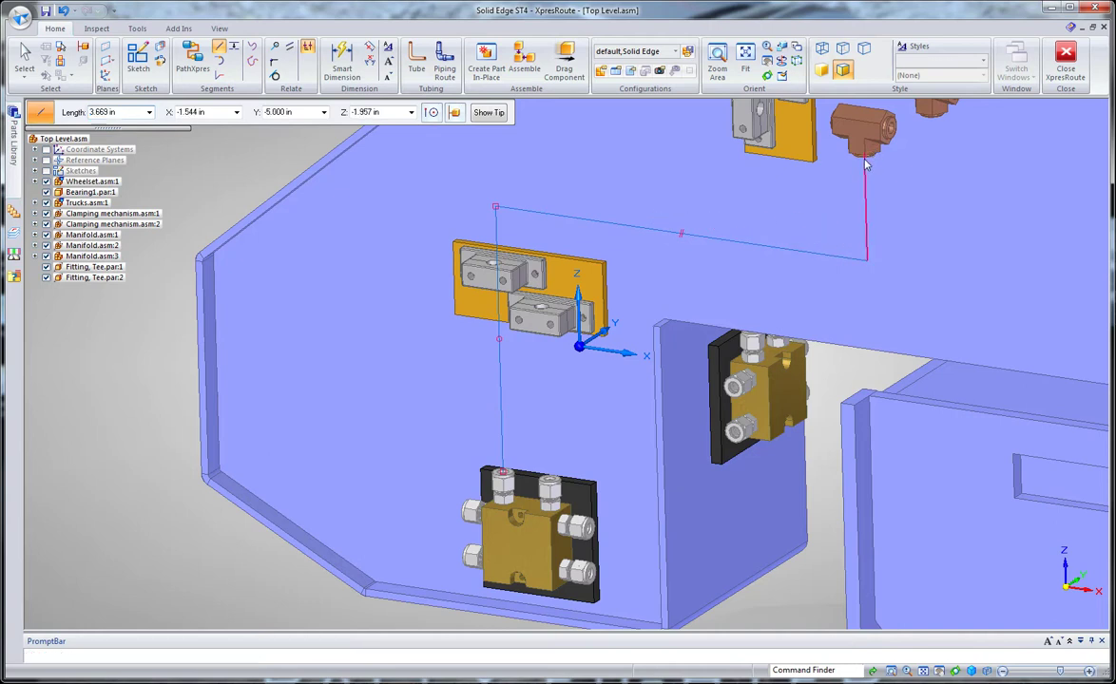
right_click(753, 232)
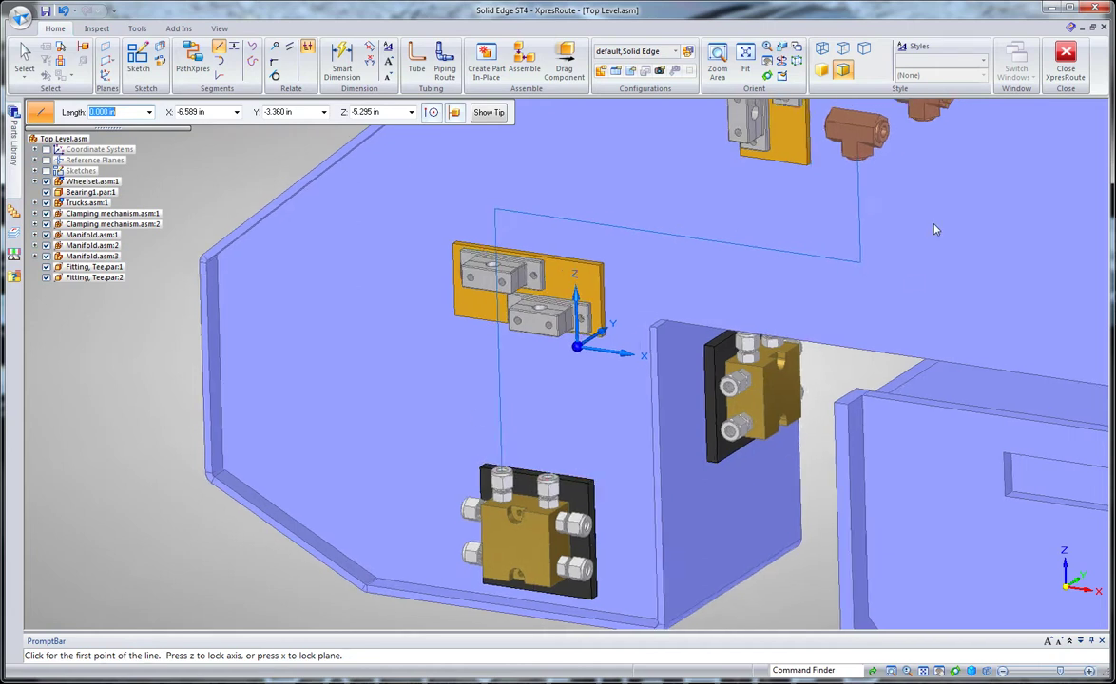
- Generate a PathXpres route from the manifold's second top fitting to the upper tee fitting's branch port with a 1 in port segment length
middle_click_drag(935, 229, 870, 261)
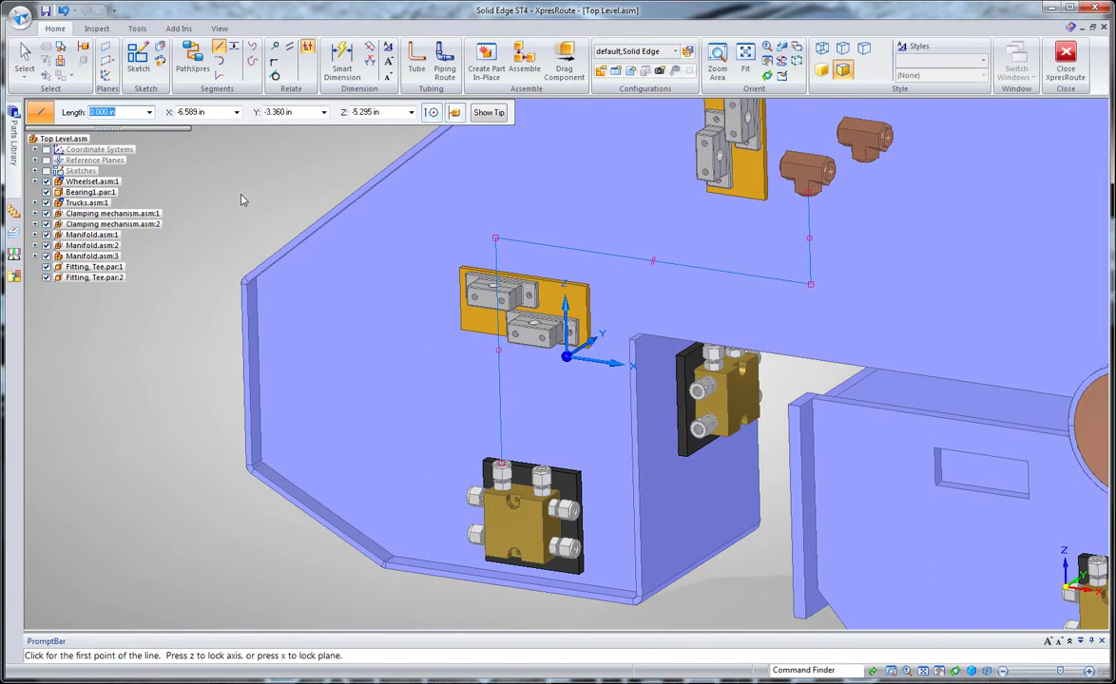
left_click(190, 55)
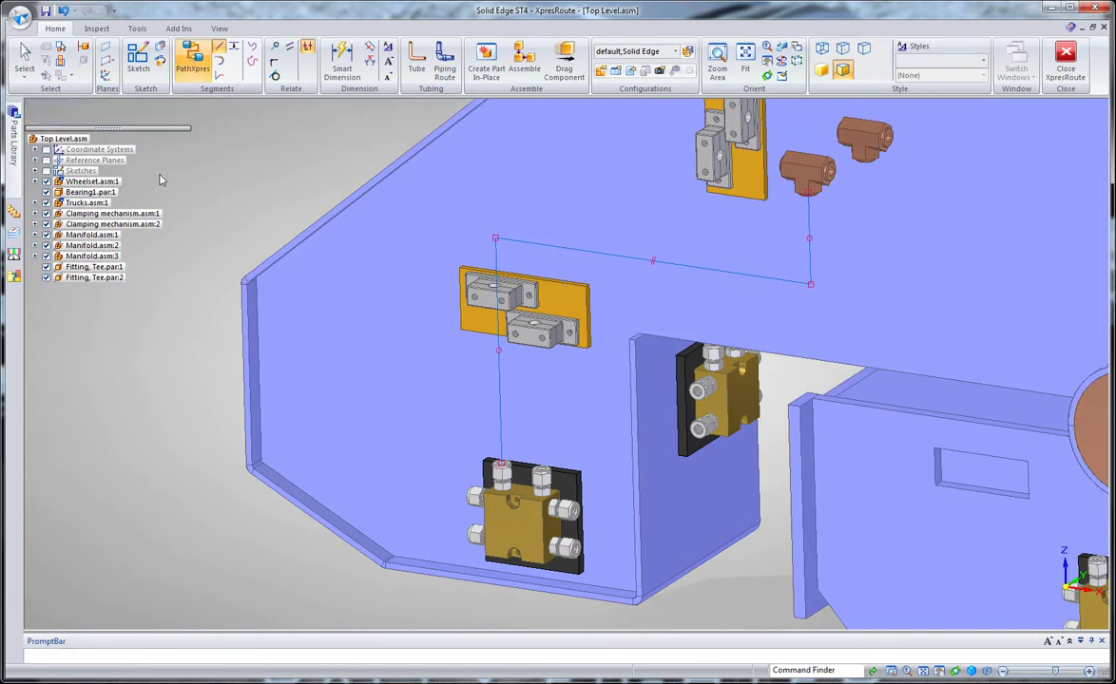
left_click(545, 473)
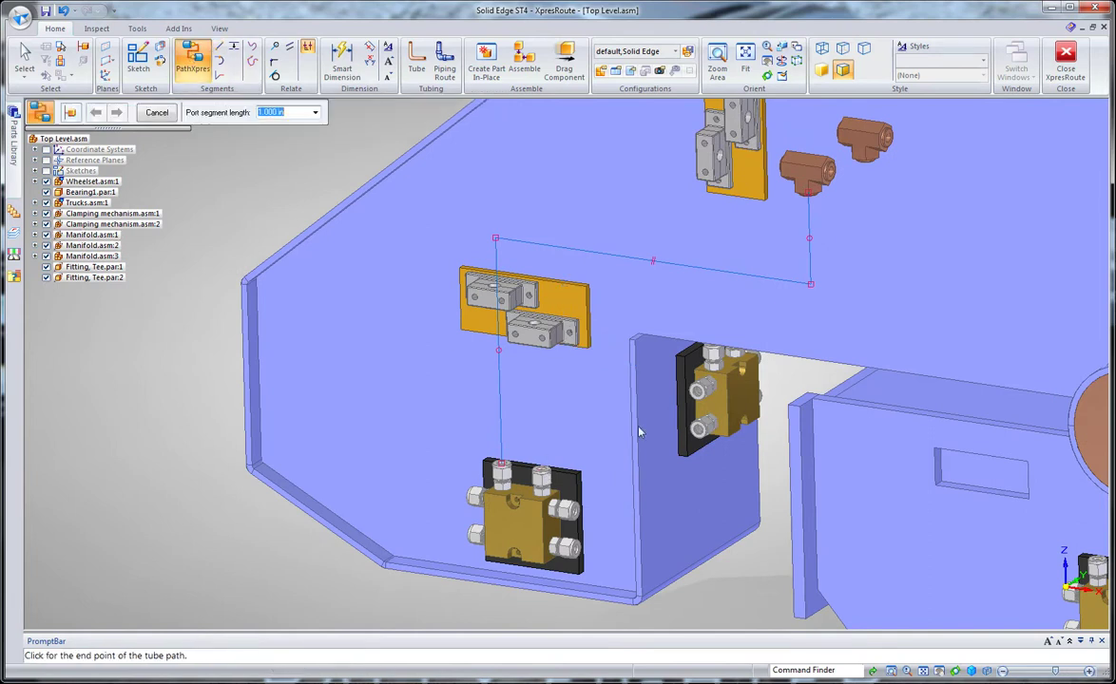
left_click(868, 171)
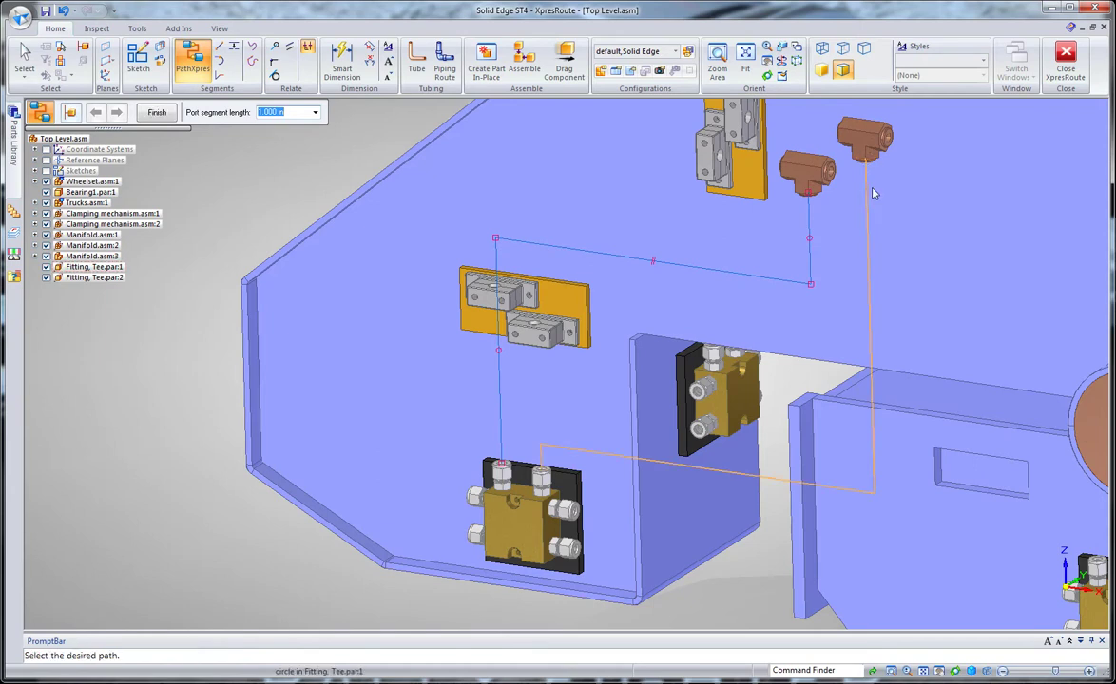
right_click(245, 217)
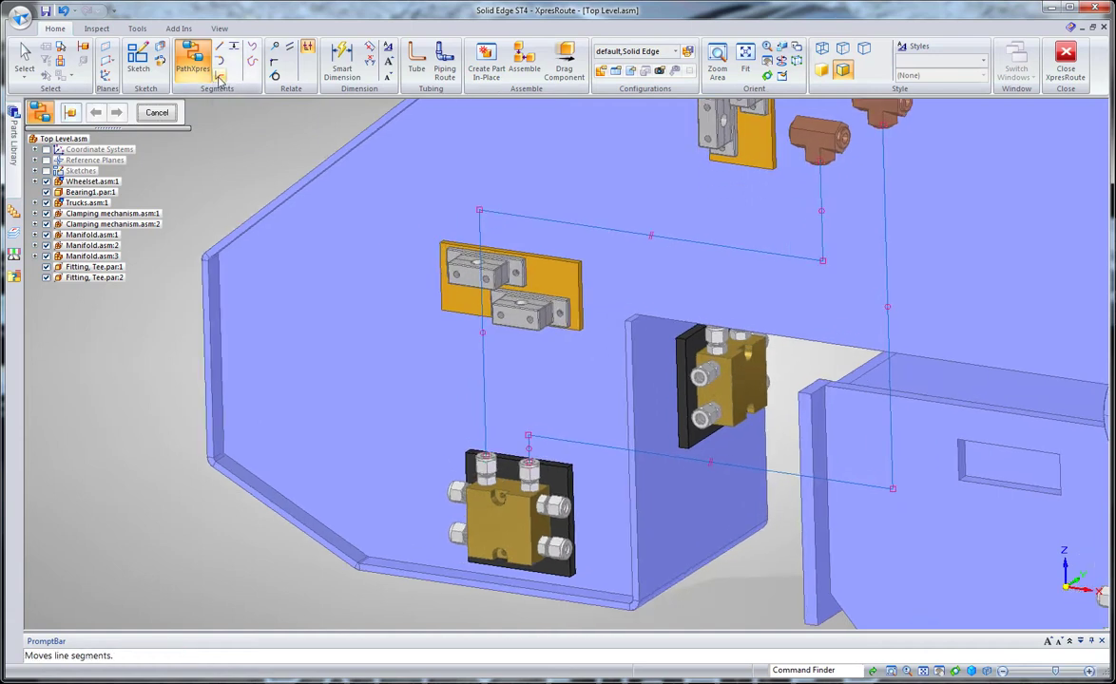
- Move the second path's horizontal segment up past the clamps and dimension the vertical segment from the manifold at 8 in
left_click(220, 80)
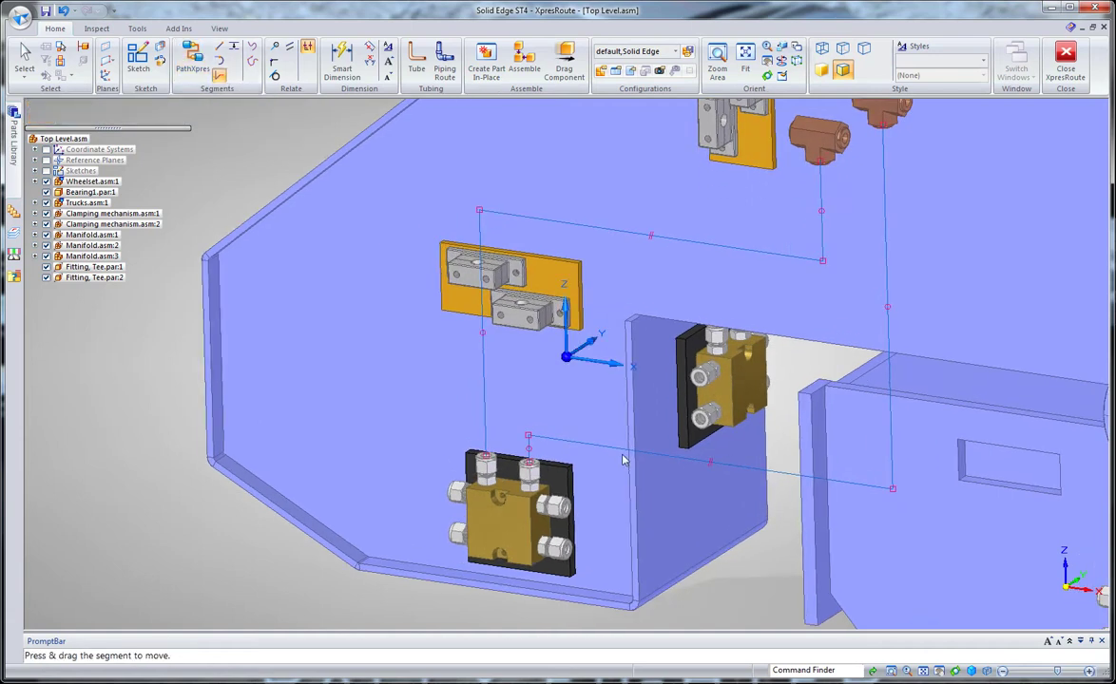
left_click_drag(613, 331, 634, 263)
left_click(342, 63)
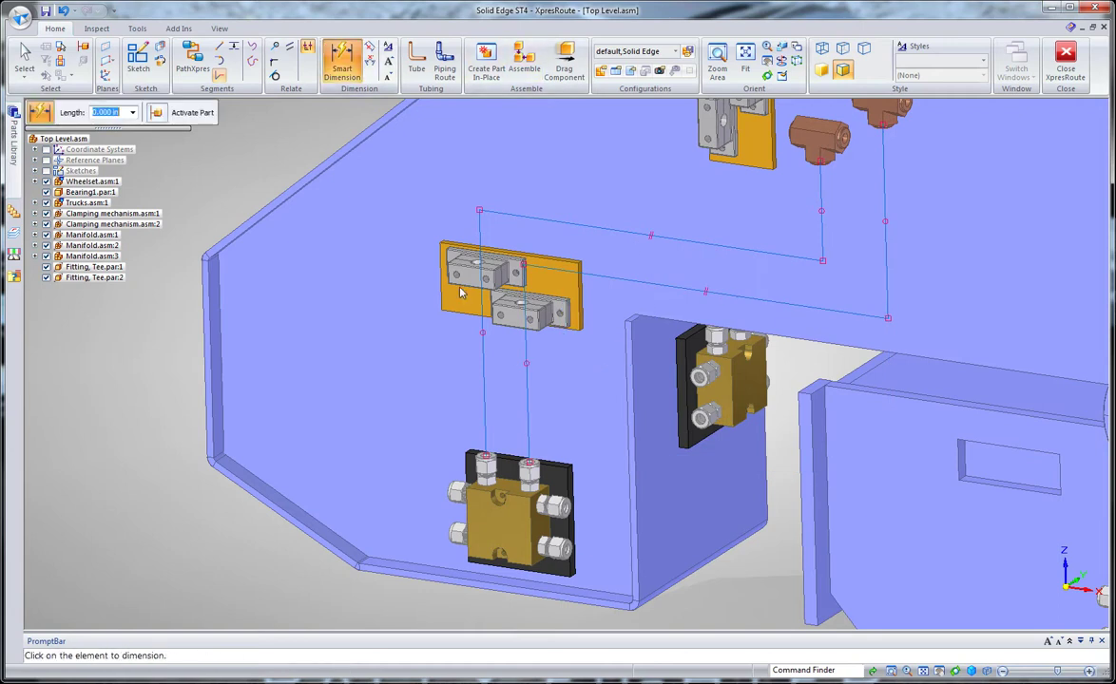
left_click(528, 355)
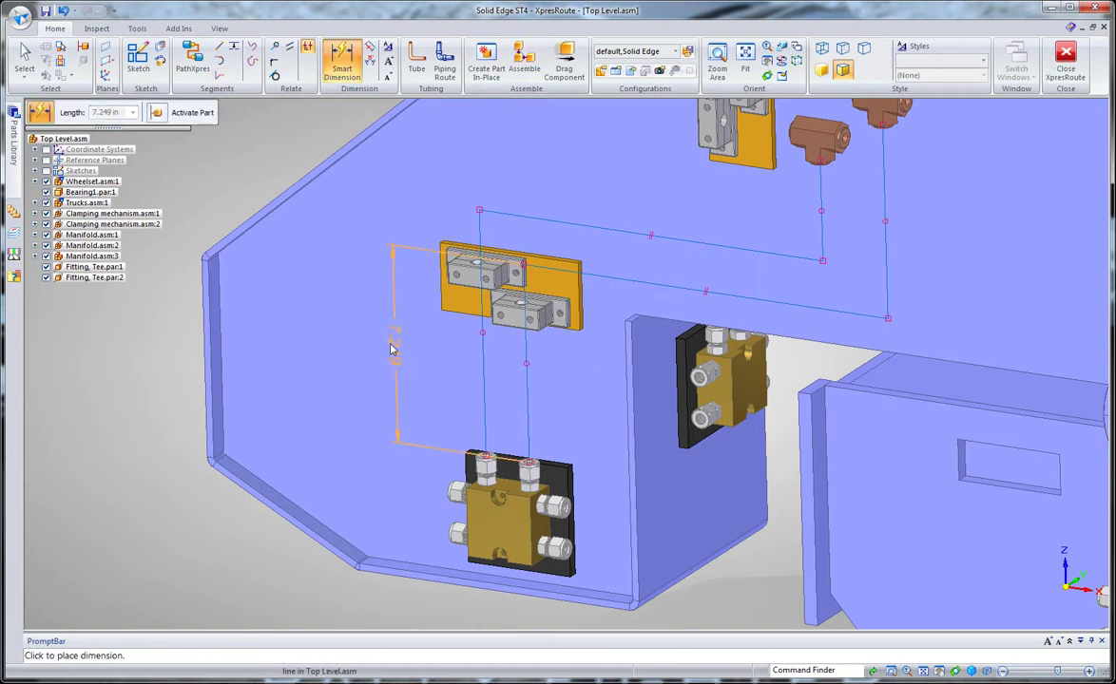
left_click(387, 369)
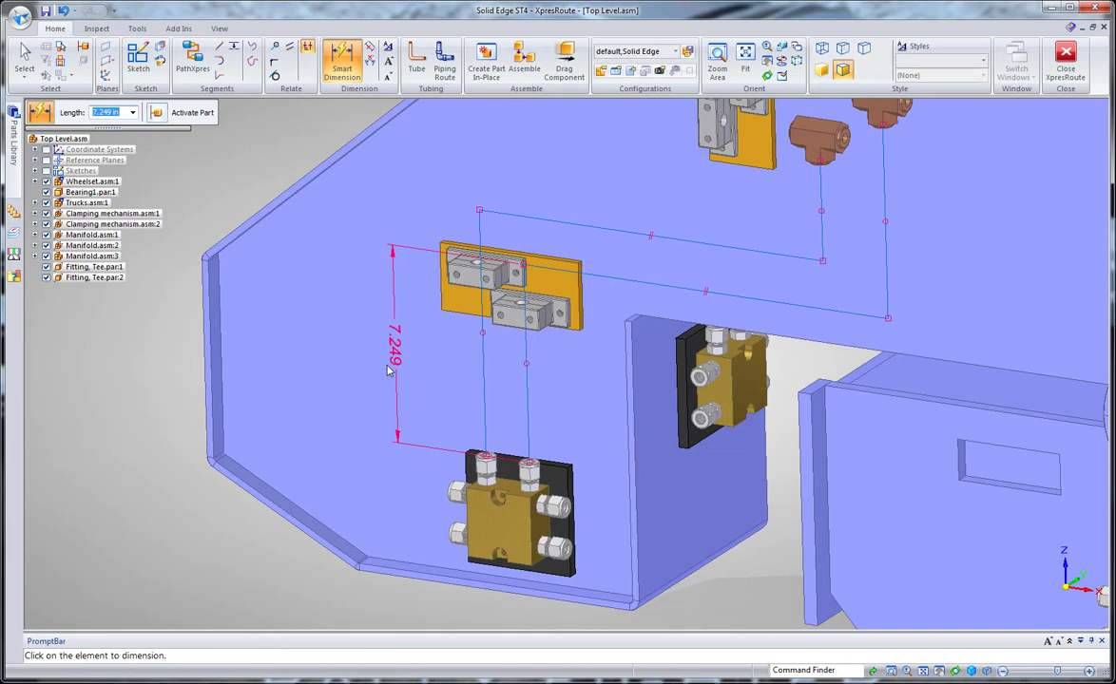
type("8")
key("Return")
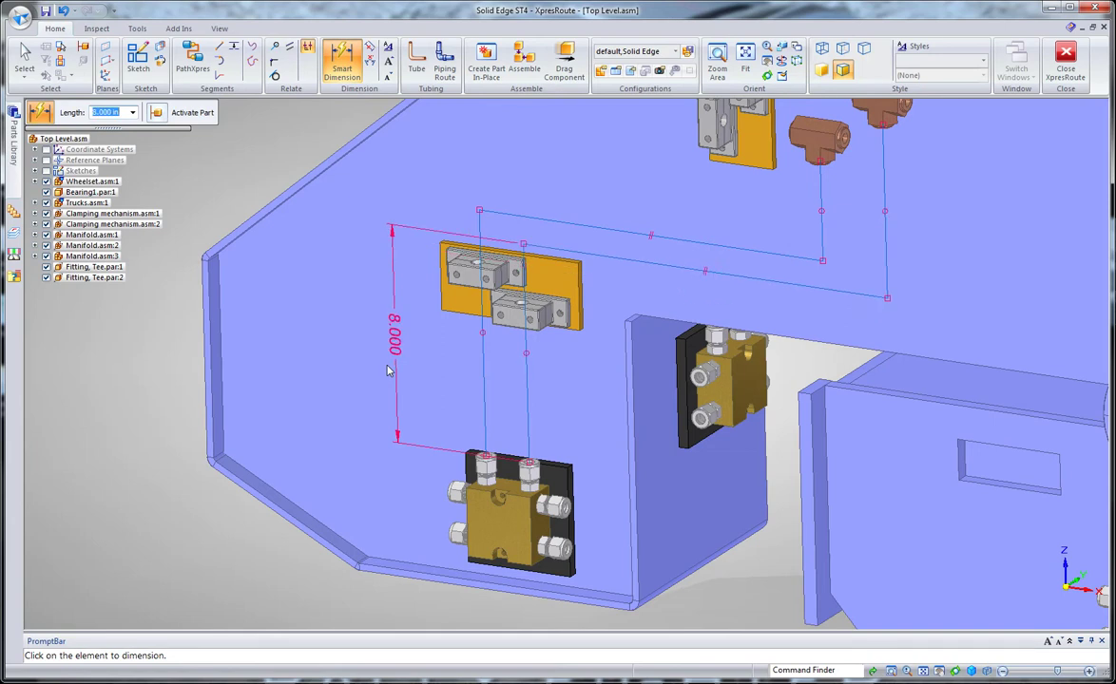
- Dimension the distance along the Z axis between the two paths' horizontal segments and set it to 2.5 in
left_click(370, 46)
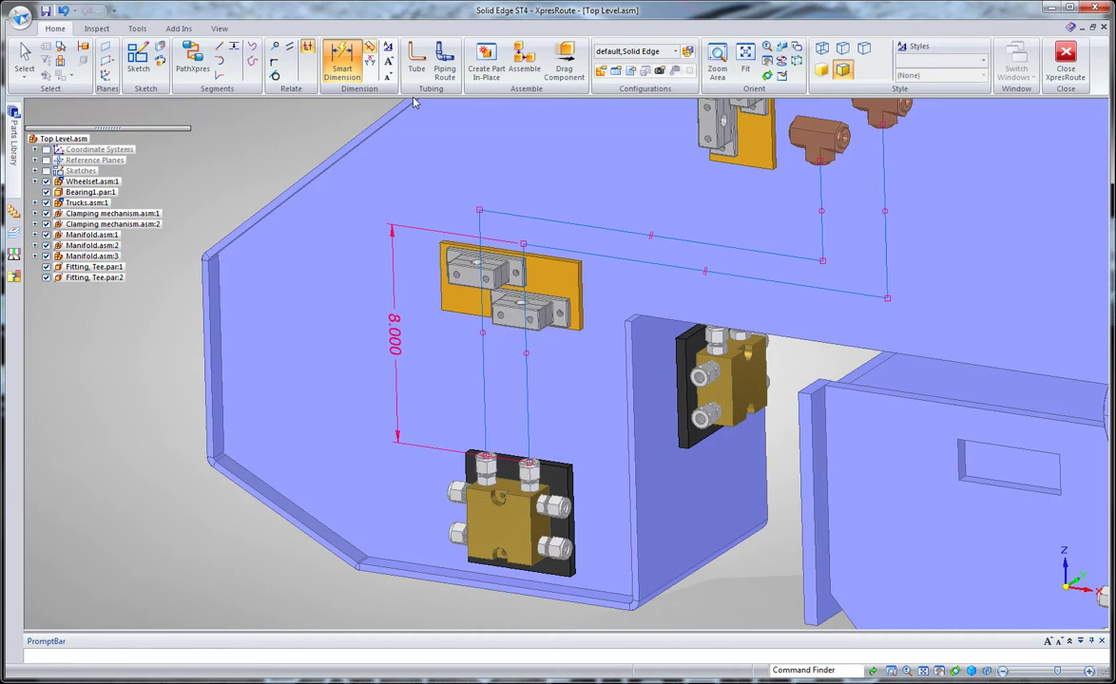
left_click(629, 238)
left_click(636, 259)
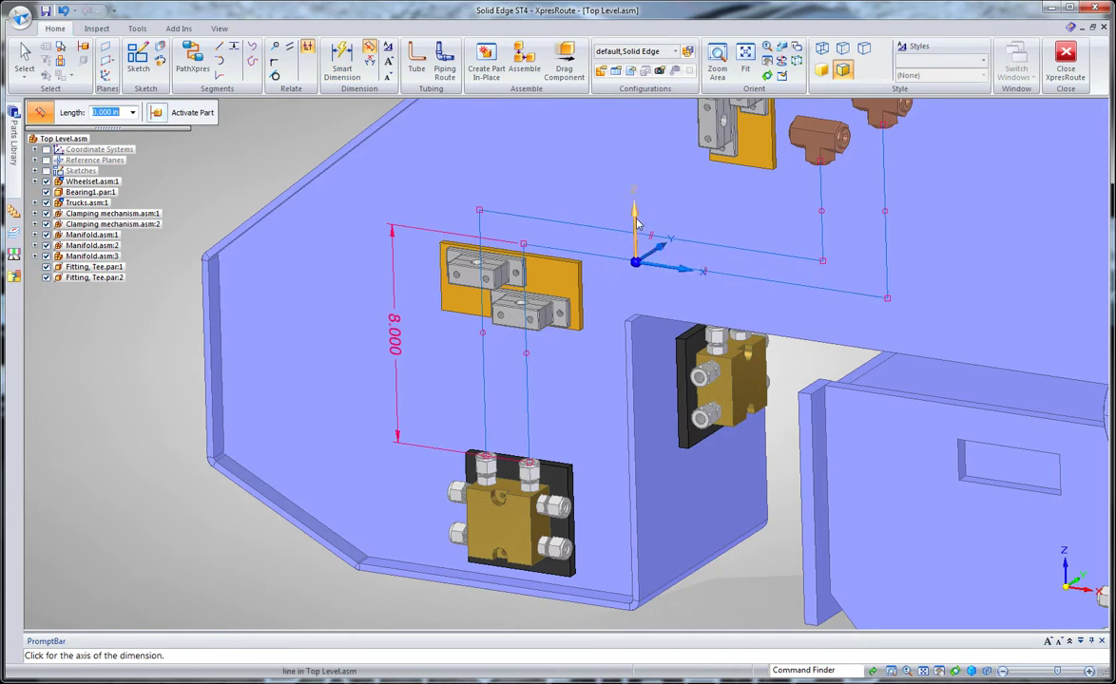
left_click(635, 222)
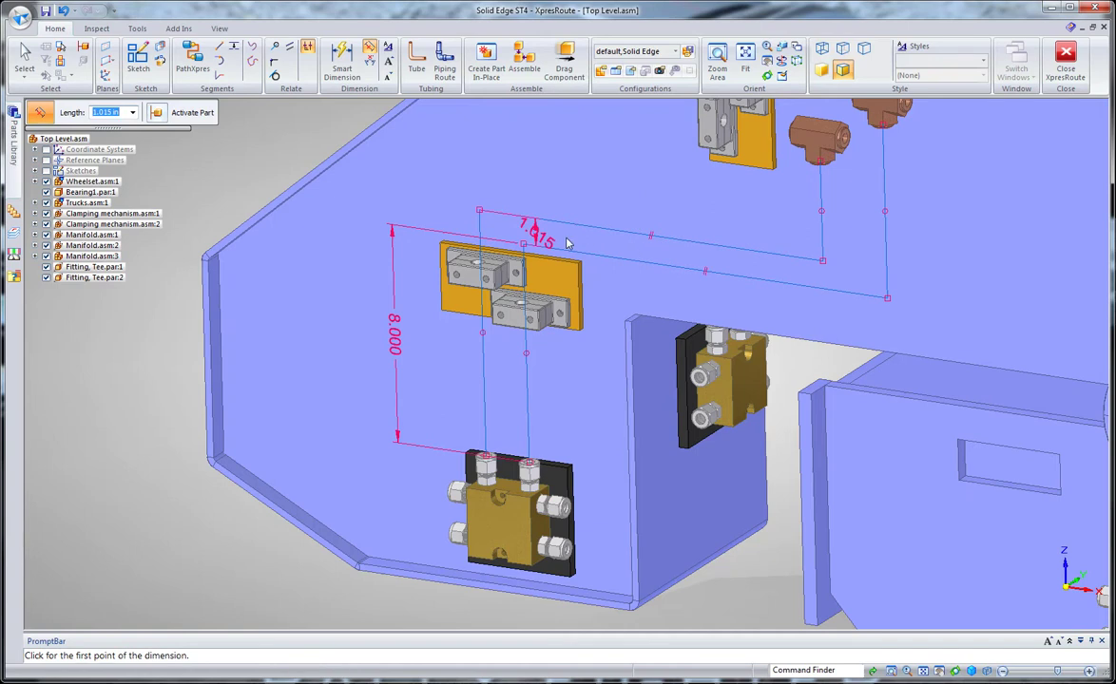
type("2.5")
key("Return")
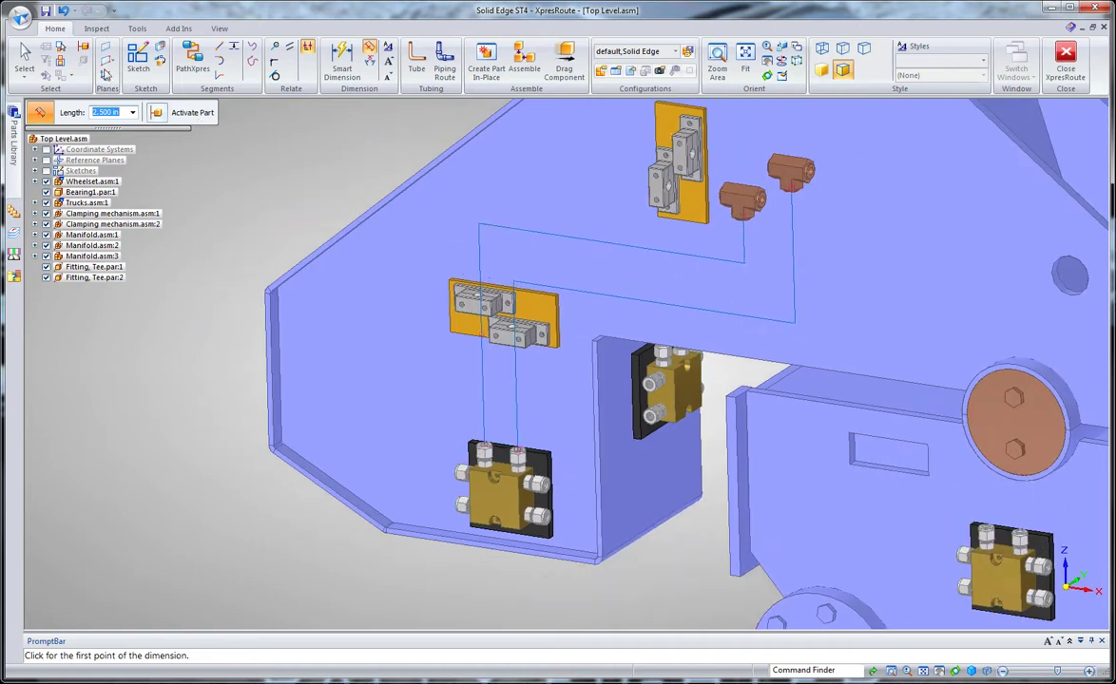
key("Escape")
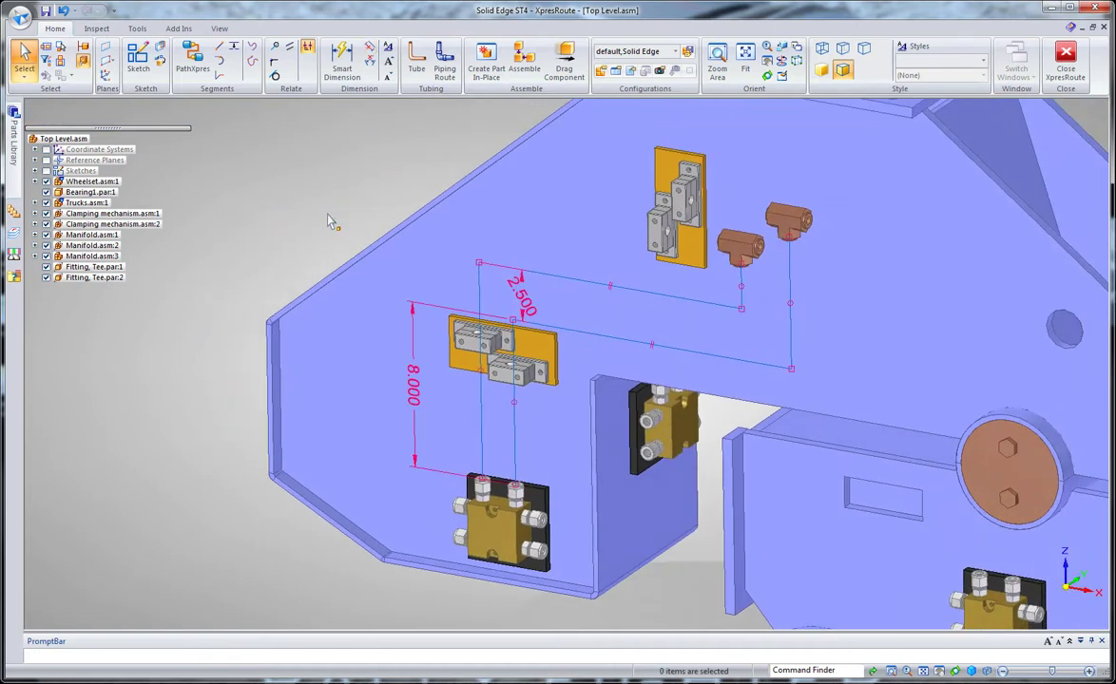
- Set up a new tube named Tube1 with its outer diameter overridden to 0.25 in and the other sizes left at default
left_click(416, 59)
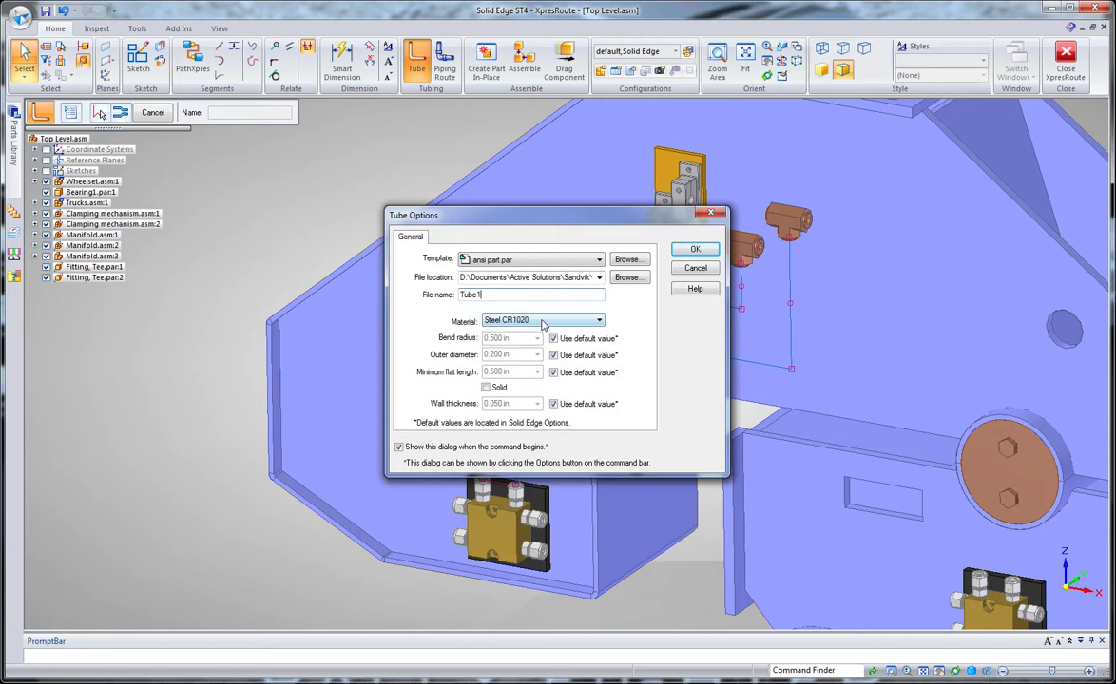
left_click(555, 356)
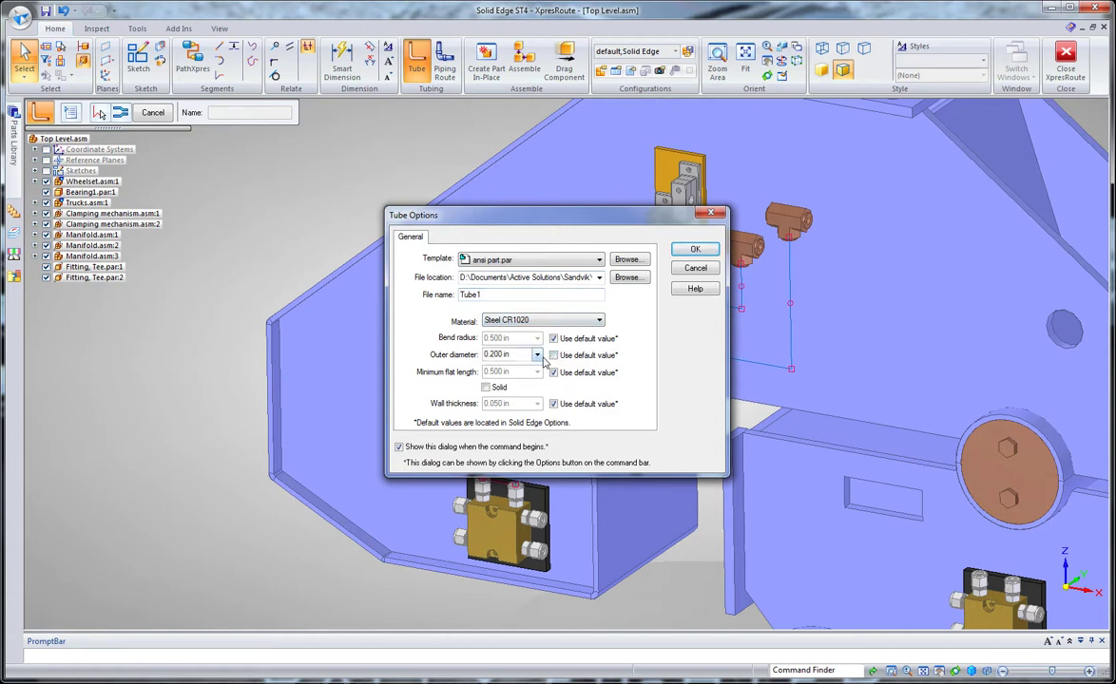
left_click(537, 355)
key("Escape")
type("0.25")
key("Return")
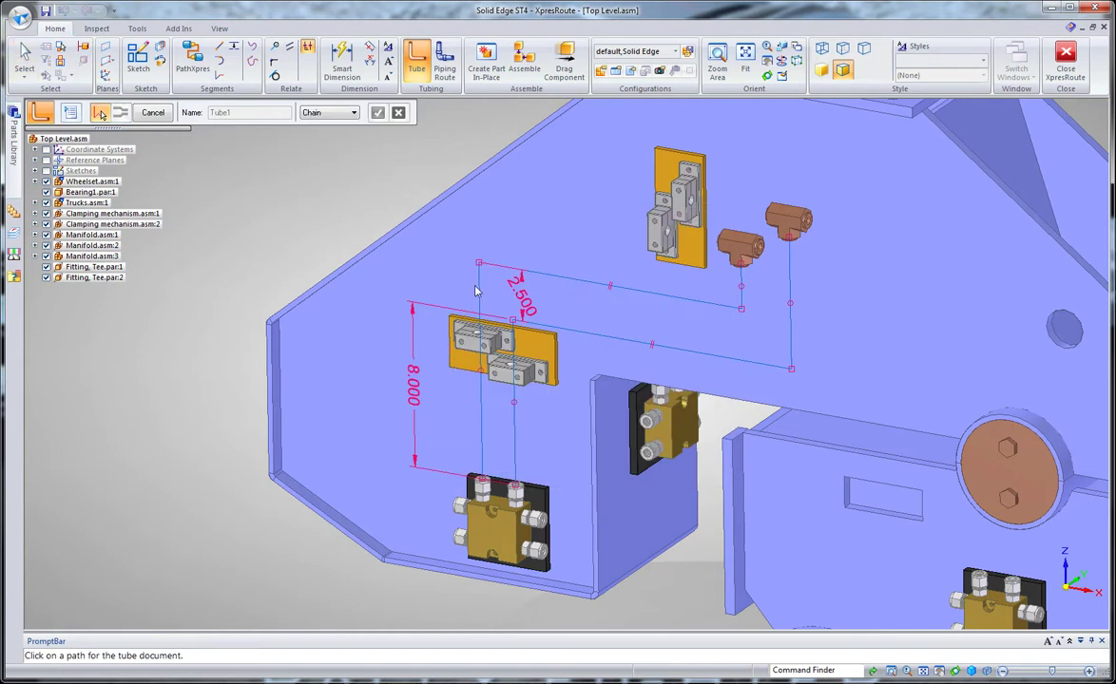
- Create the tube along the chained path running from the manifold's first top fitting to the lower tee fitting
left_click(441, 277)
right_click(325, 206)
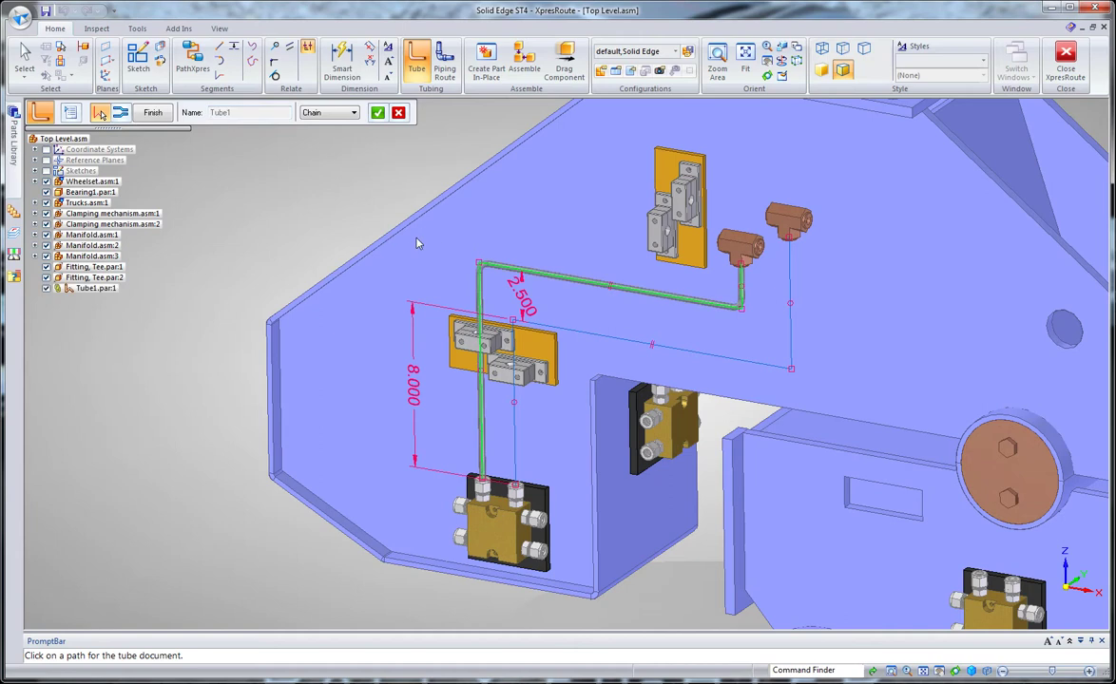
right_click(387, 180)
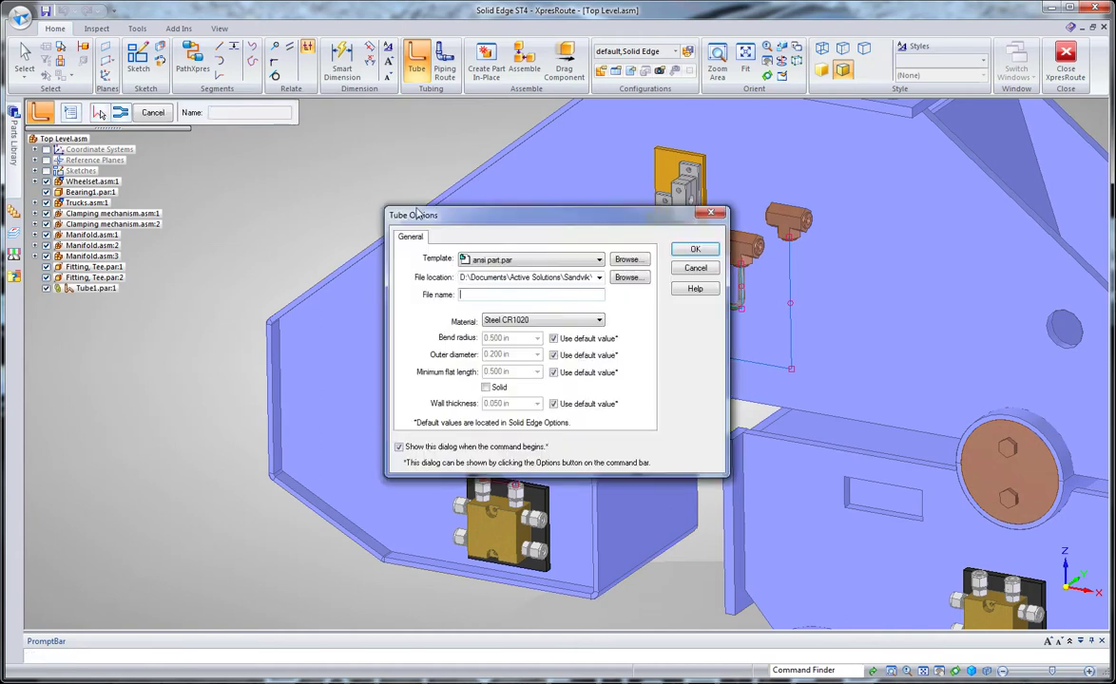
- Create a tube named Tube2 with default sizes along the chained path from the manifold's second top fitting to the upper tee fitting
left_click(477, 298)
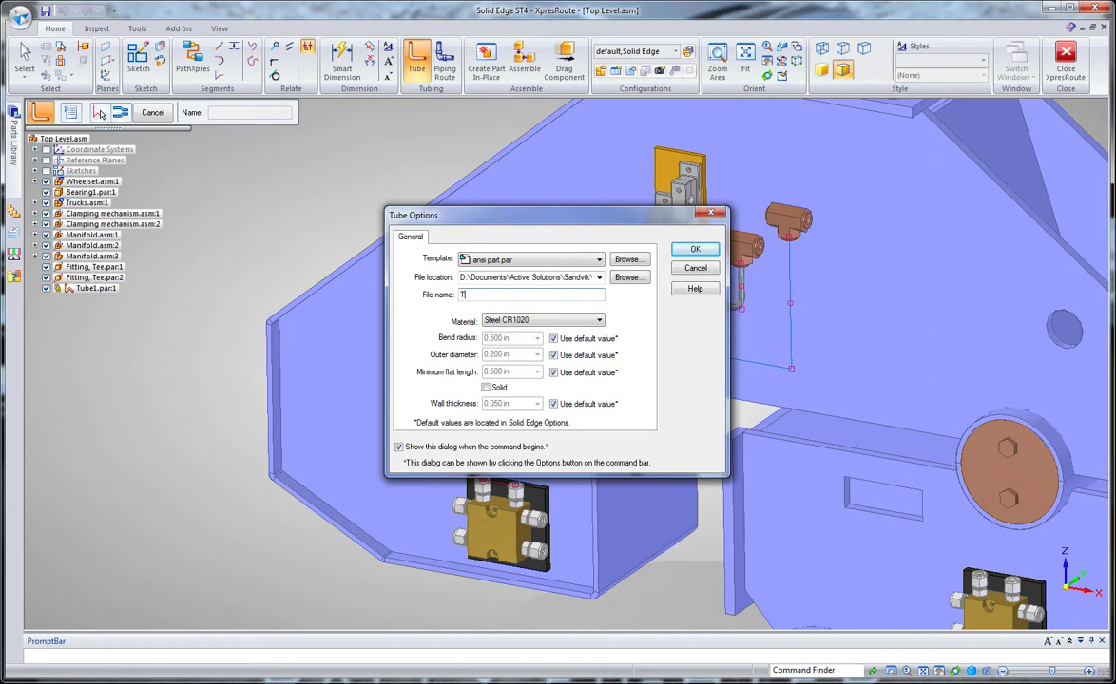
left_click(695, 249)
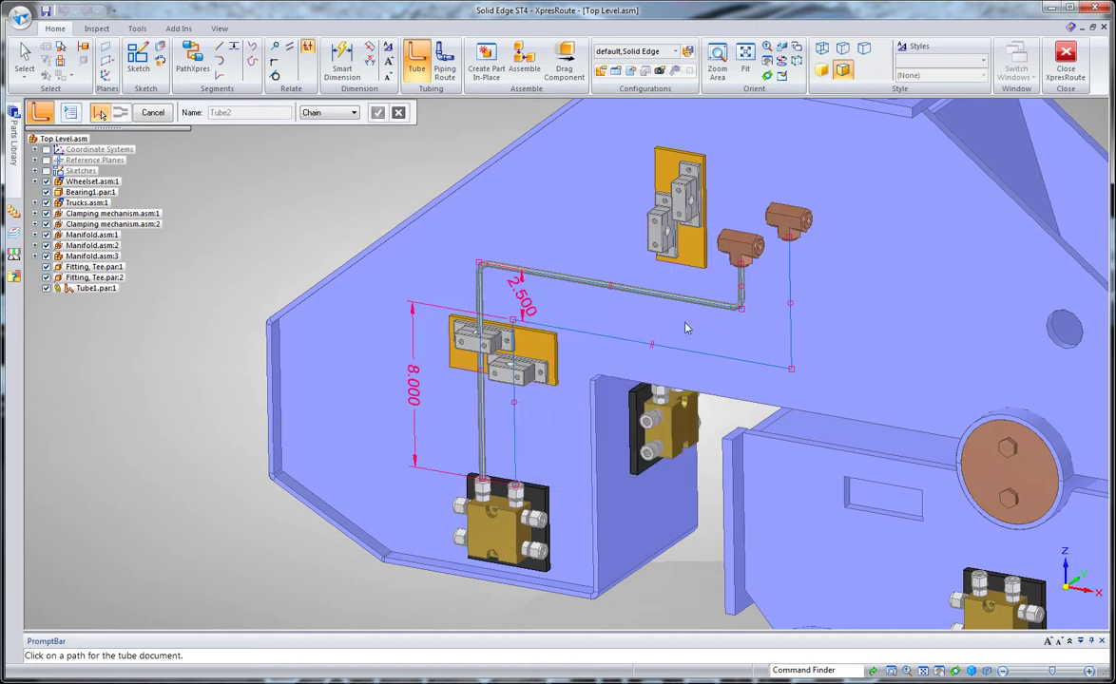
left_click(553, 327)
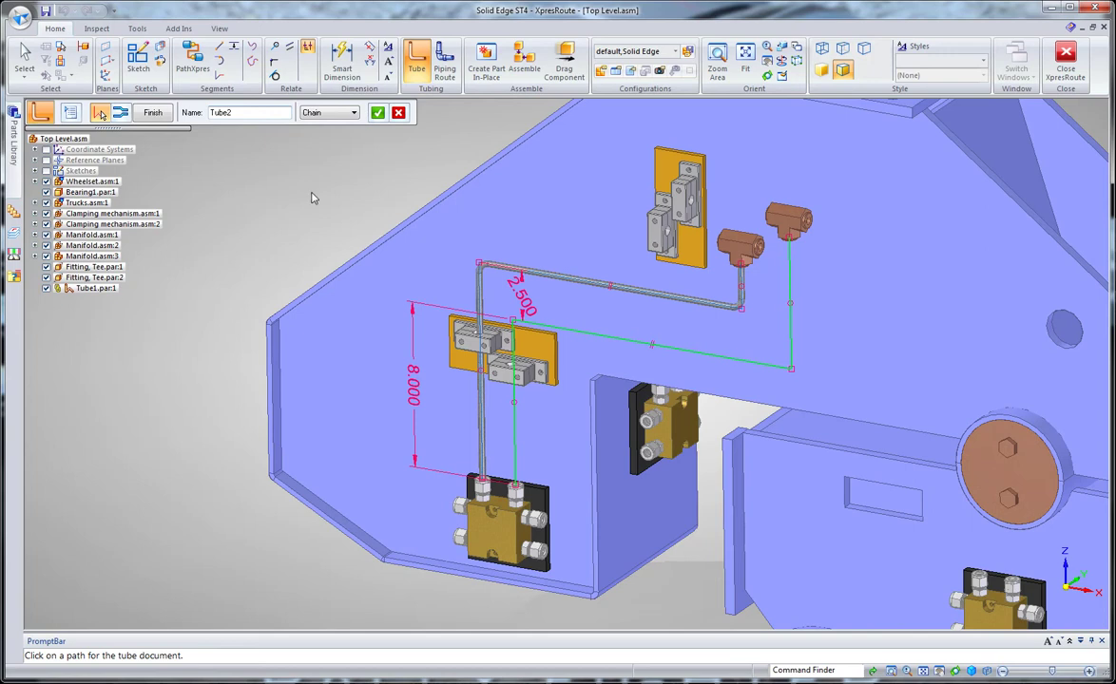
left_click(160, 115)
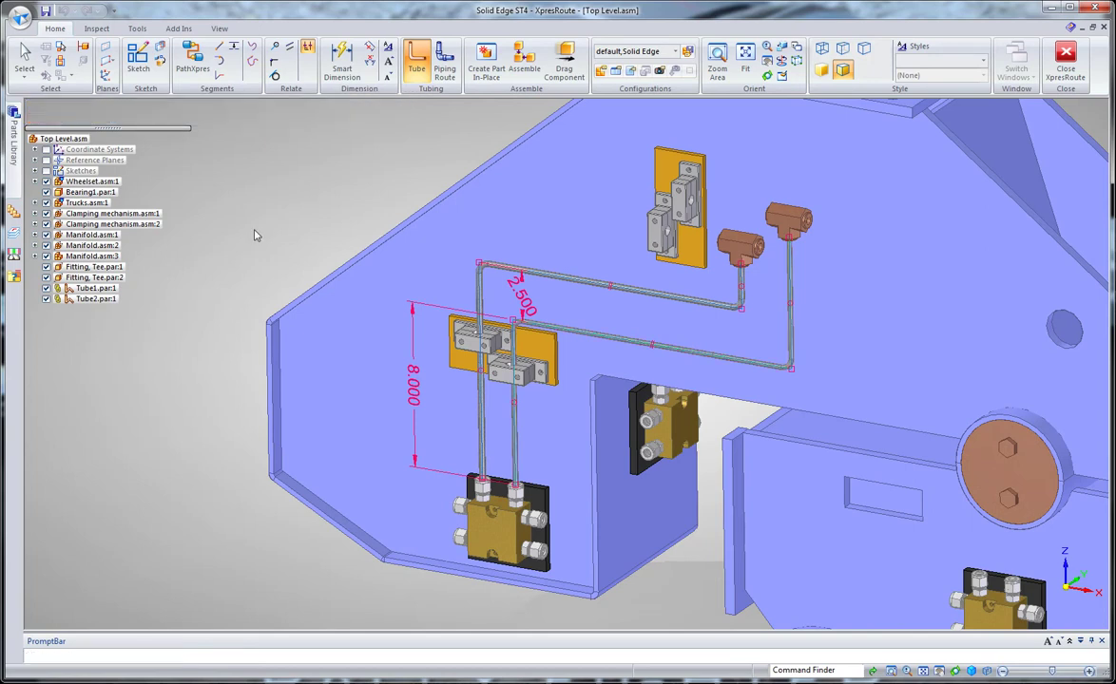